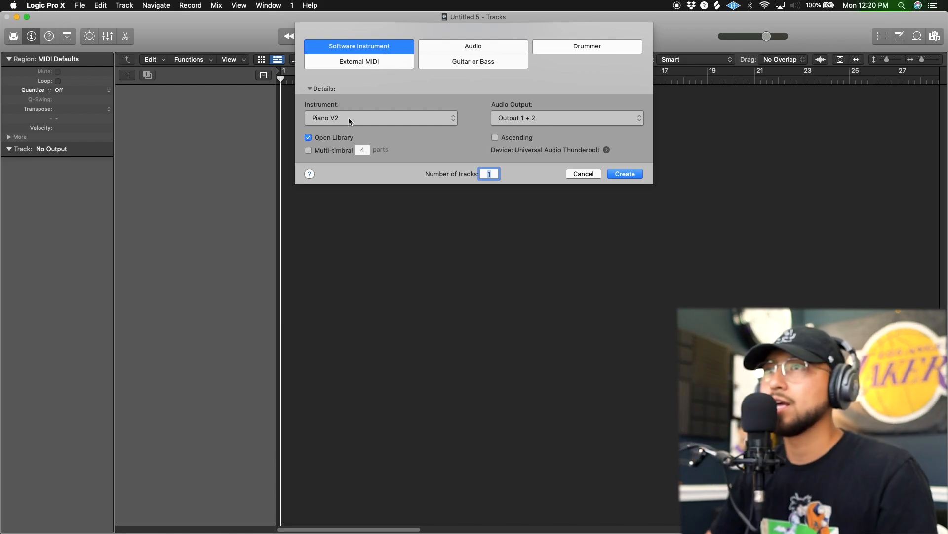
Create one software instrument track with the stereo Alchemy synth as its instrument.
left_click(391, 123)
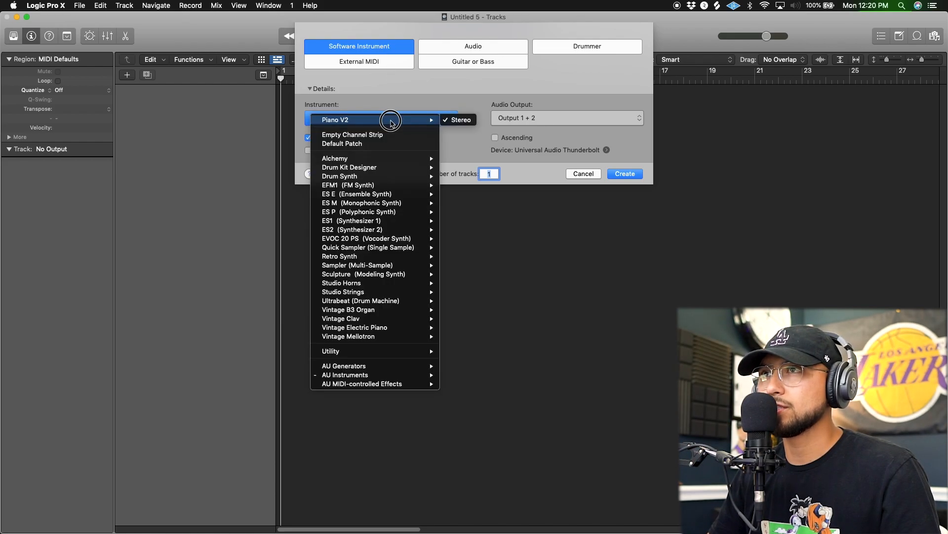
left_click(359, 112)
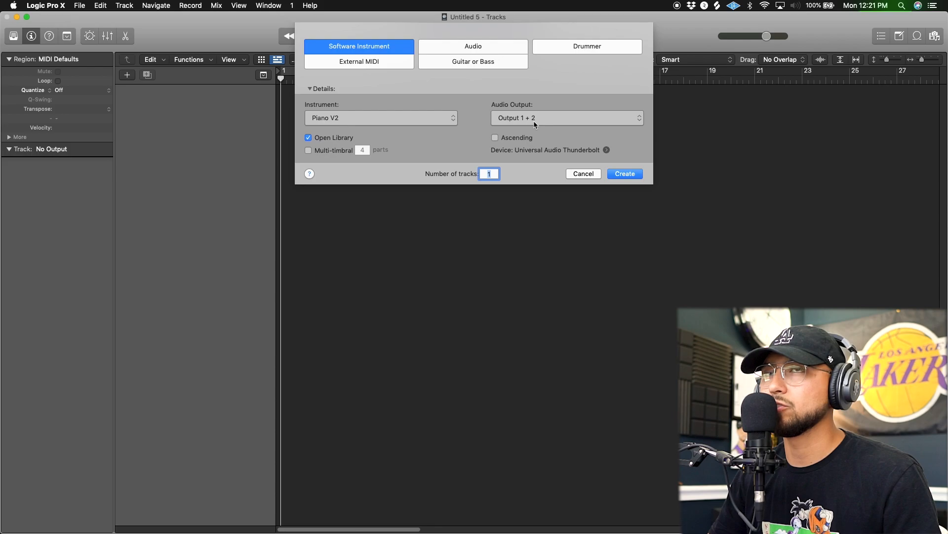
left_click(417, 122)
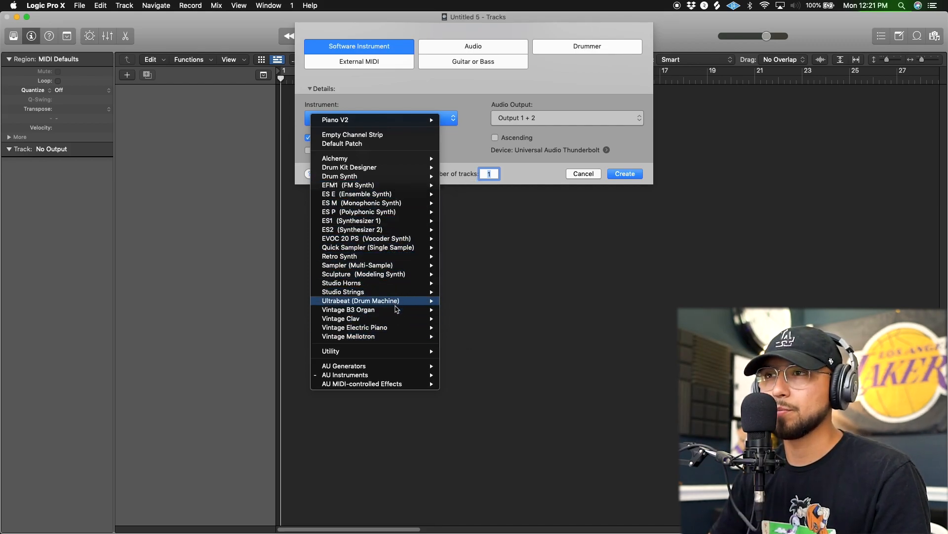
mouse_move(387, 330)
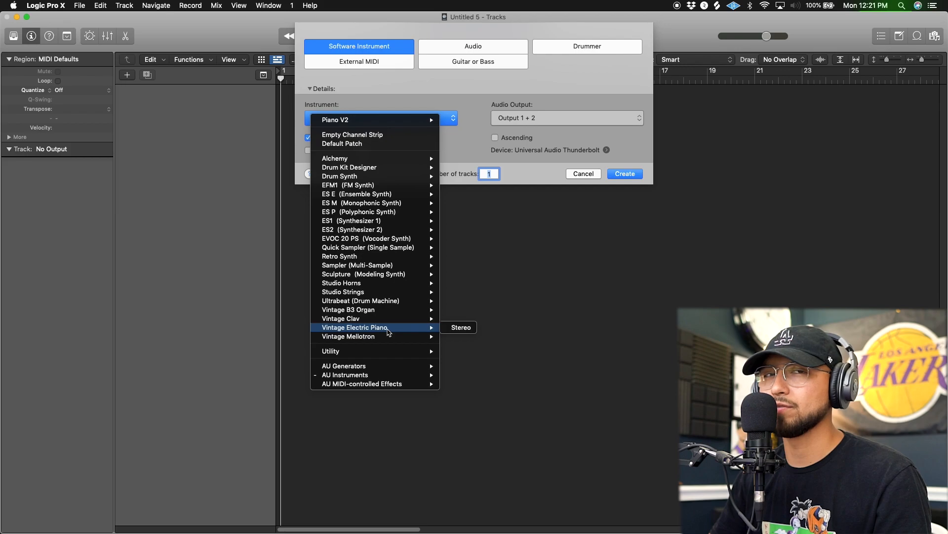
mouse_move(384, 230)
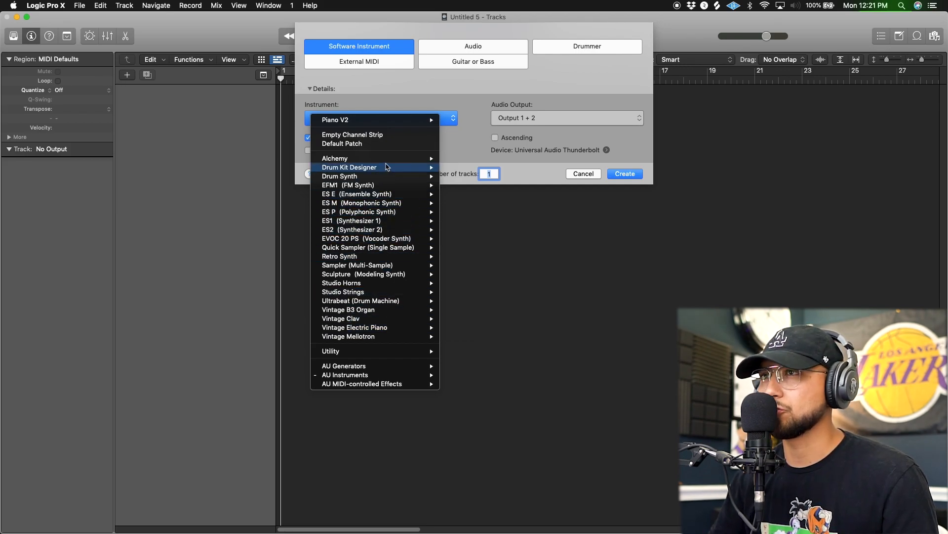
mouse_move(387, 161)
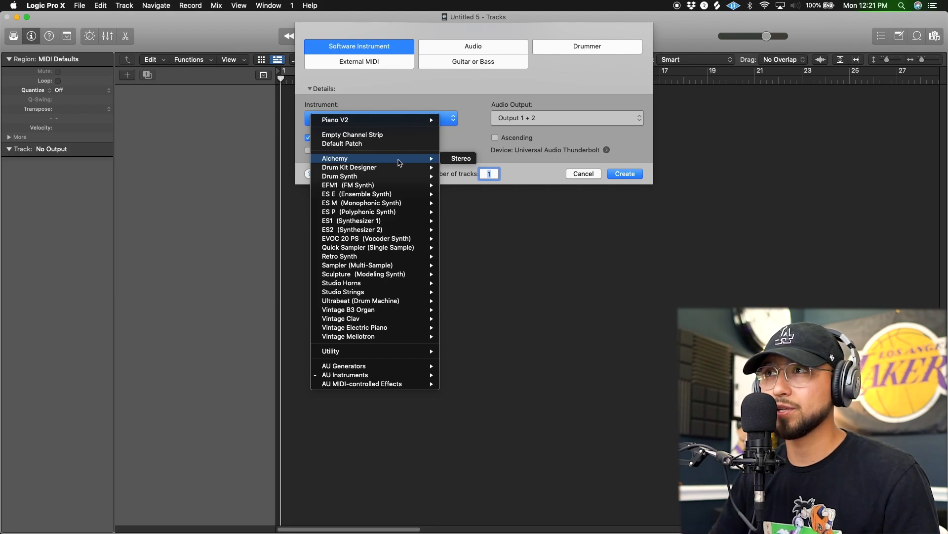
left_click(455, 161)
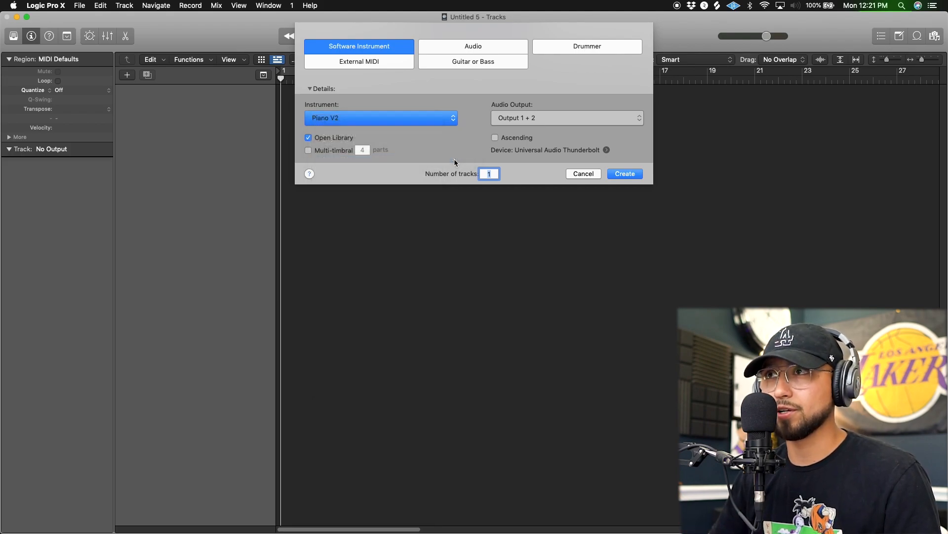
left_click(625, 174)
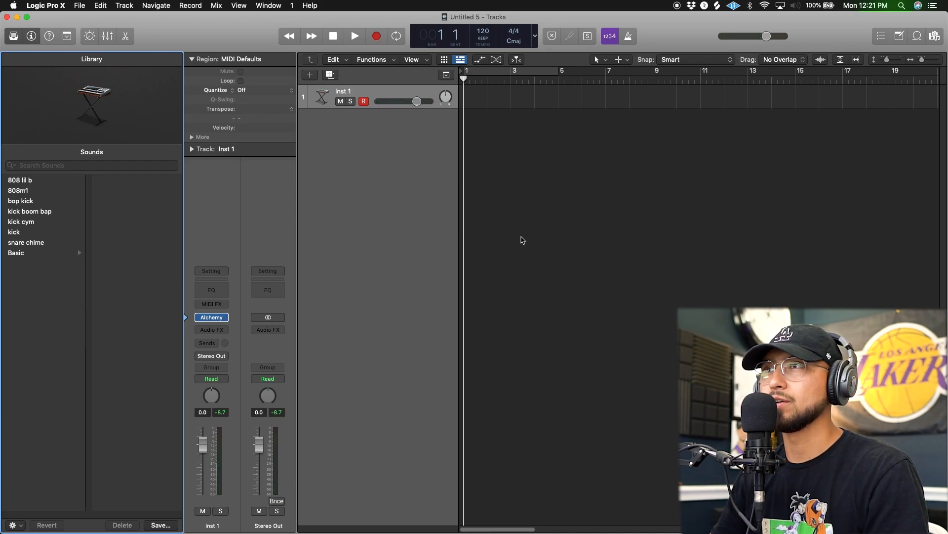
Show the Piano Roll below the track and adjust the height of the editor area.
key("p")
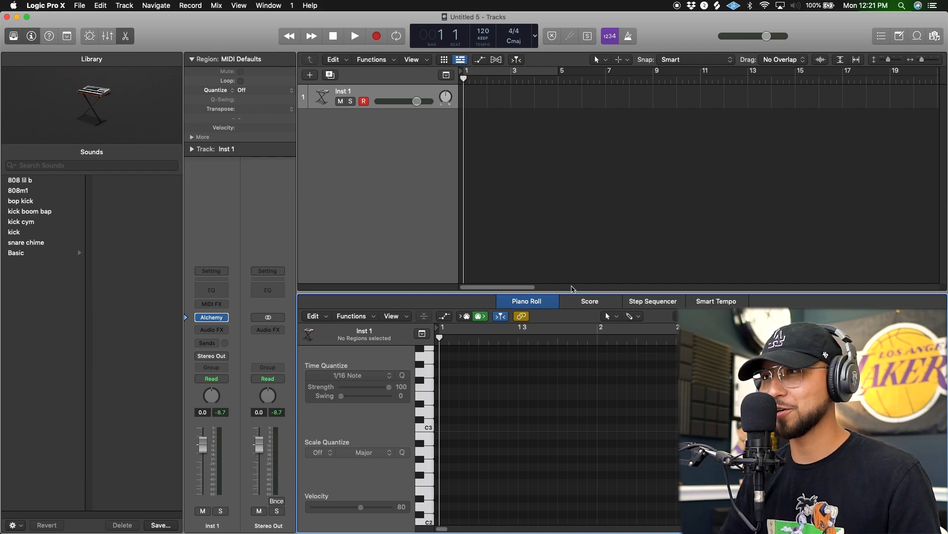
left_click_drag(645, 296, 642, 171)
left_click(423, 439)
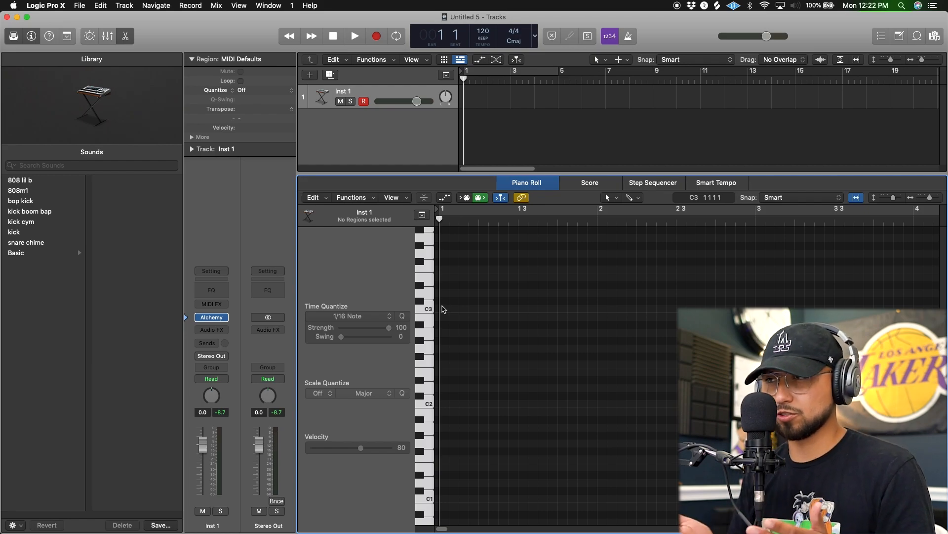
left_click_drag(391, 174, 391, 220)
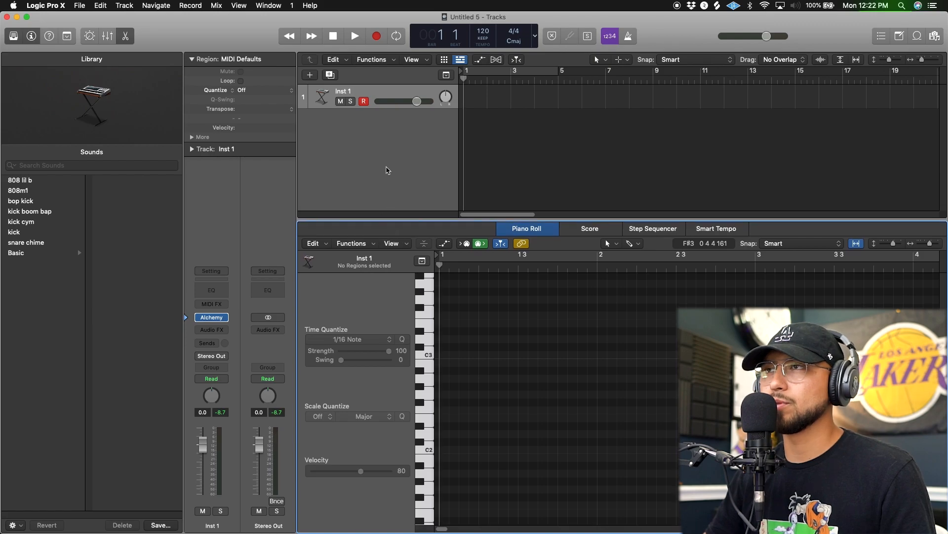
Start a new project and create one software instrument track with Alchemy in it.
left_click(87, 7)
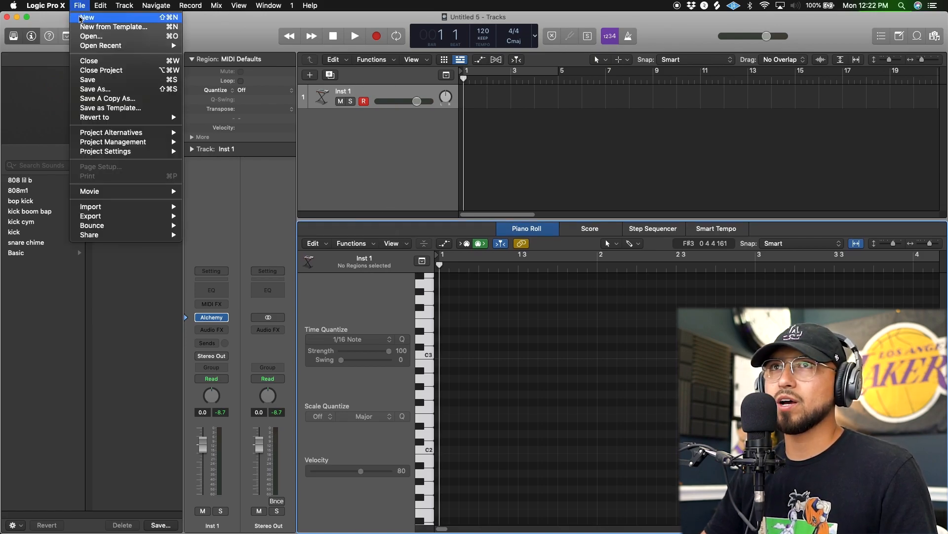
left_click(87, 16)
left_click(558, 186)
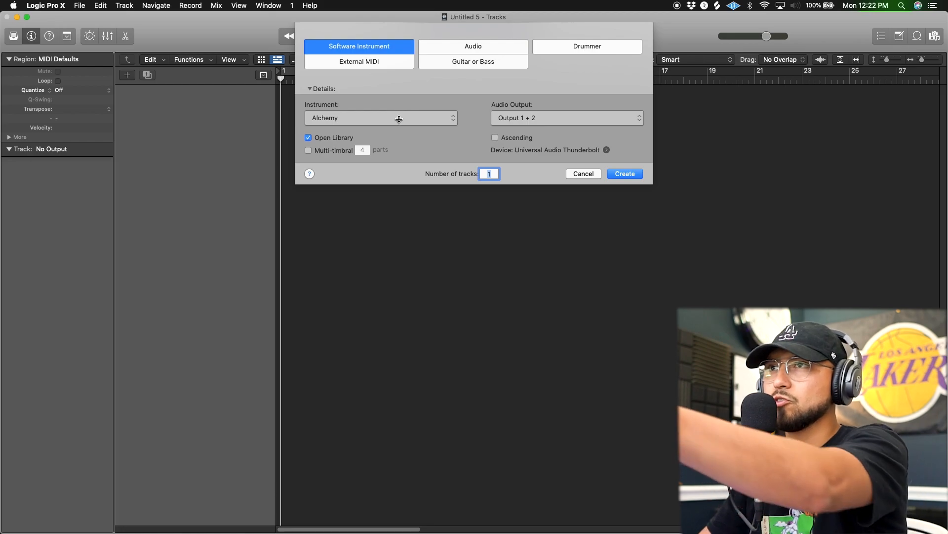
left_click(378, 118)
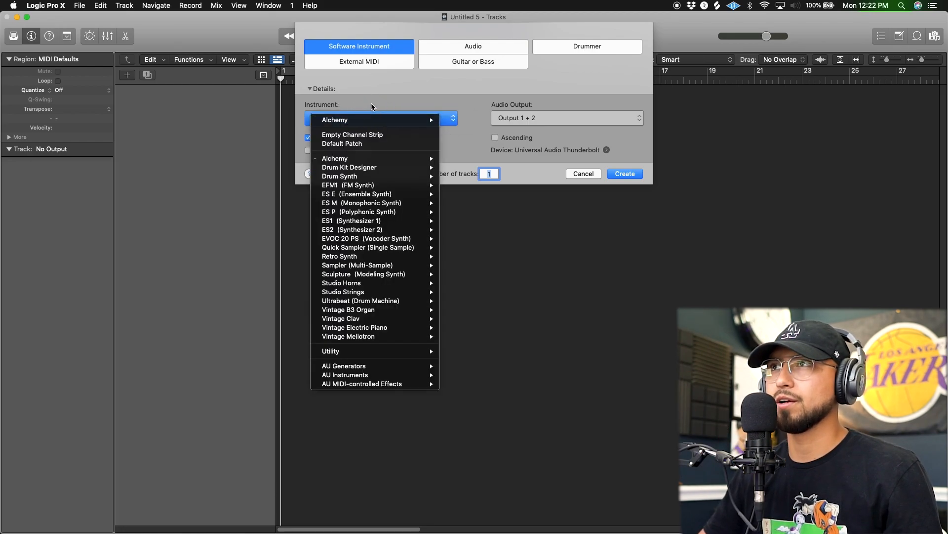
left_click(377, 120)
left_click(624, 174)
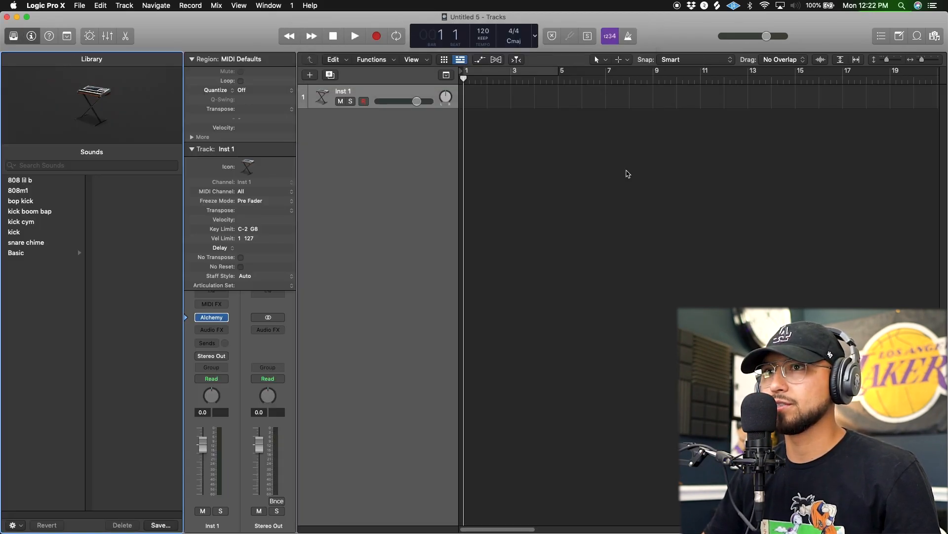
Collapse the track details in the inspector and open the track's Alchemy plug-in window.
left_click(237, 149)
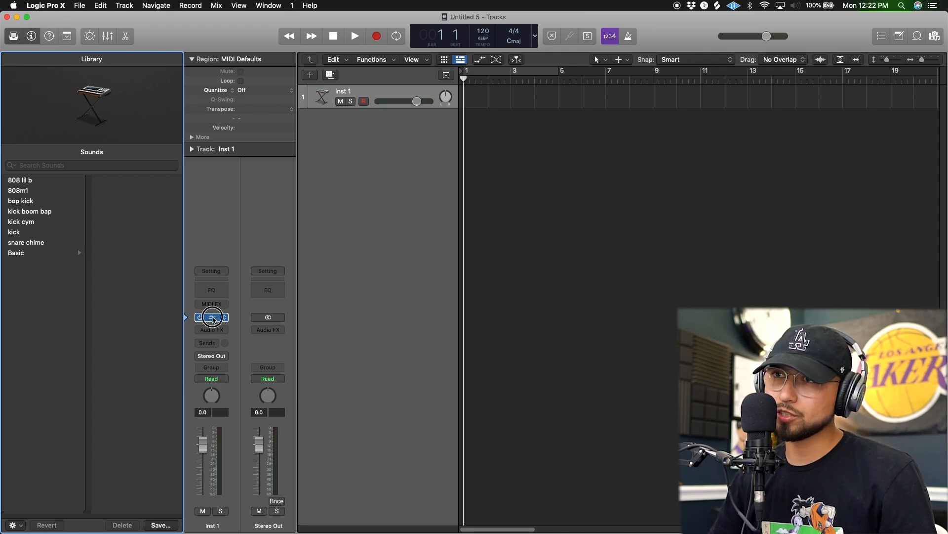
left_click(213, 317)
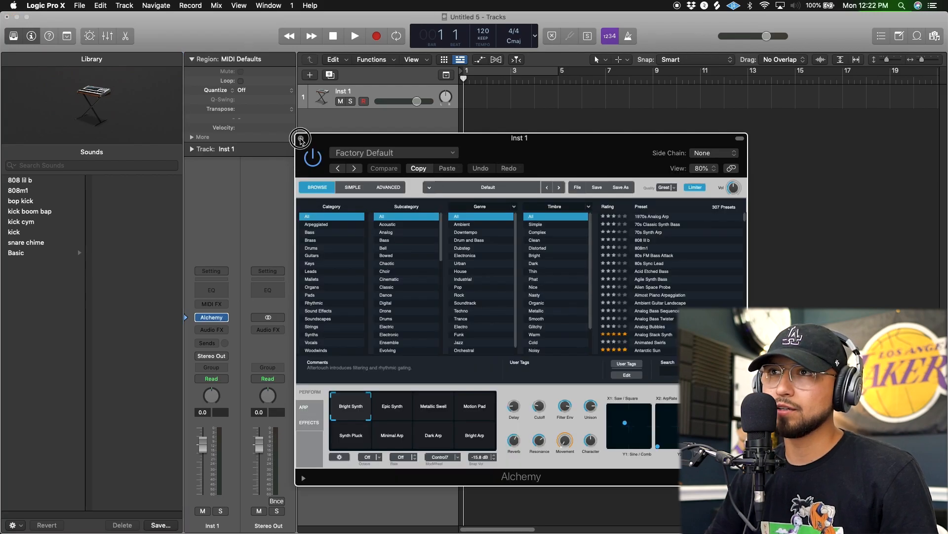
left_click(213, 317)
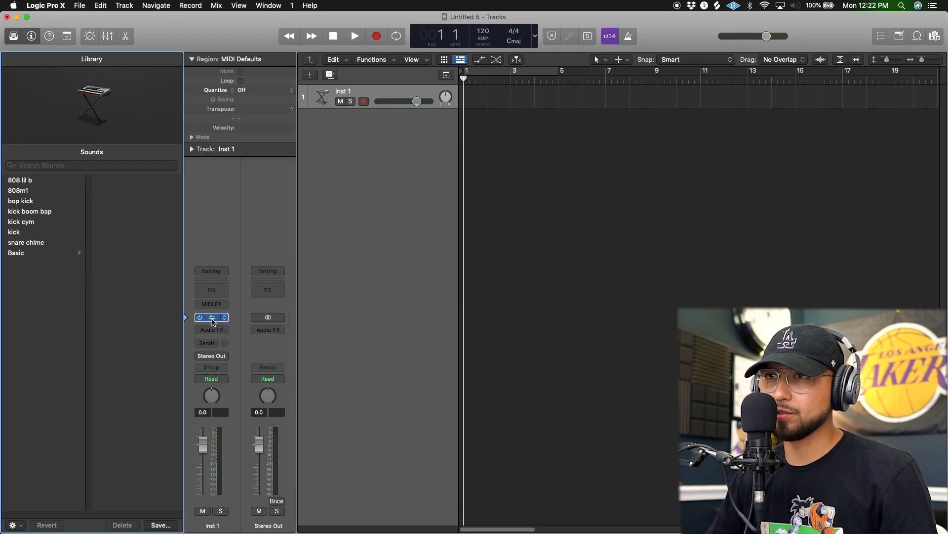
left_click(213, 318)
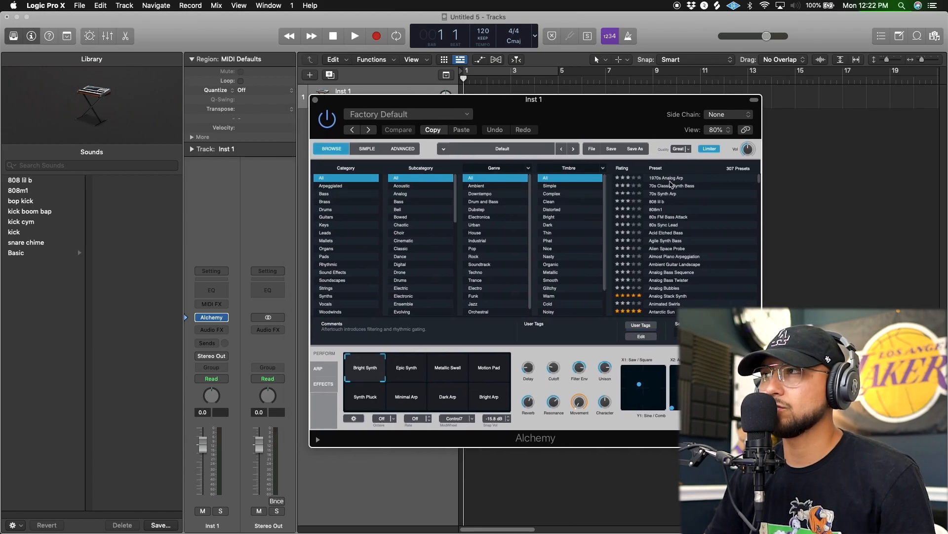
Audition Alchemy's 1970s Analog Arp and 70s Synth Arp presets, load 808 lil b, and close the plug-in window.
left_click(670, 179)
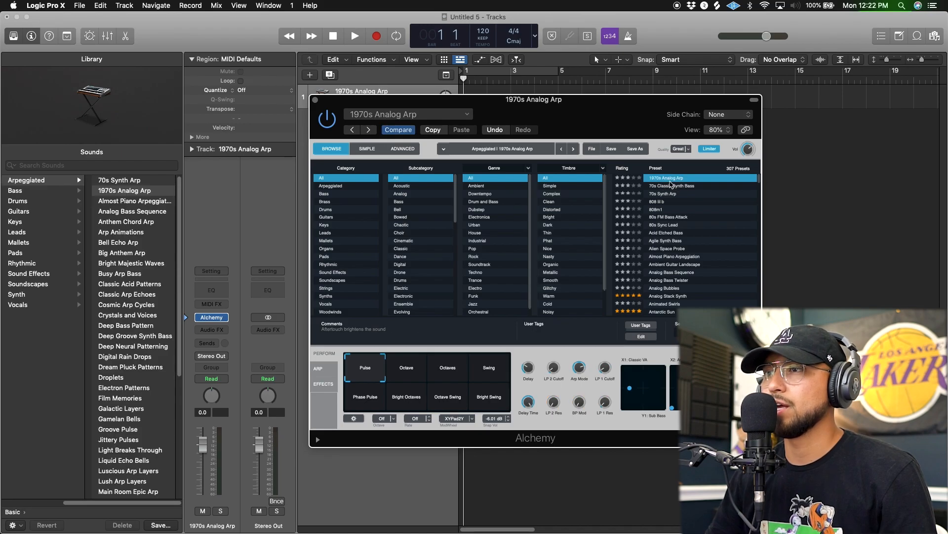
left_click_drag(584, 113, 691, 133)
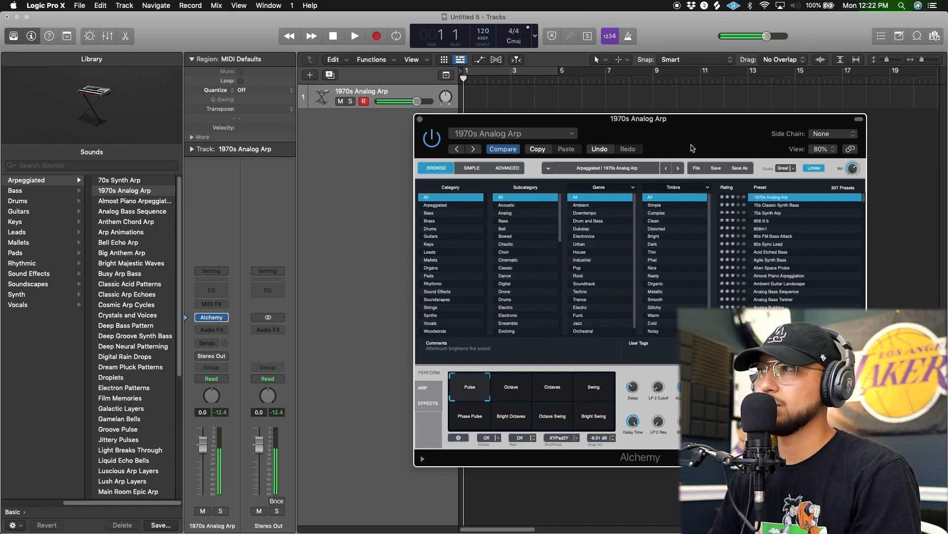
left_click(800, 214)
left_click(789, 221)
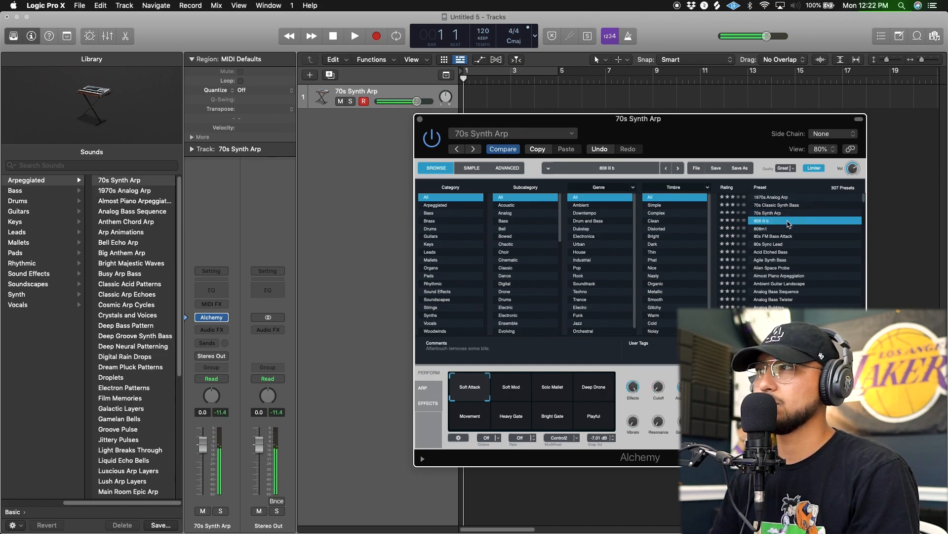
left_click_drag(421, 122, 390, 103)
left_click(390, 102)
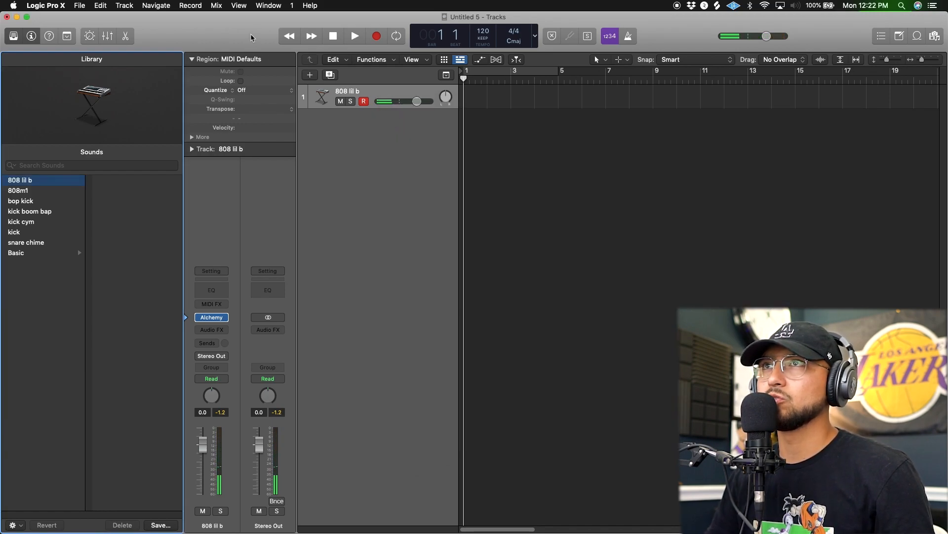
Show the on-screen keyboard and arrange its window over the Tracks area.
left_click(267, 5)
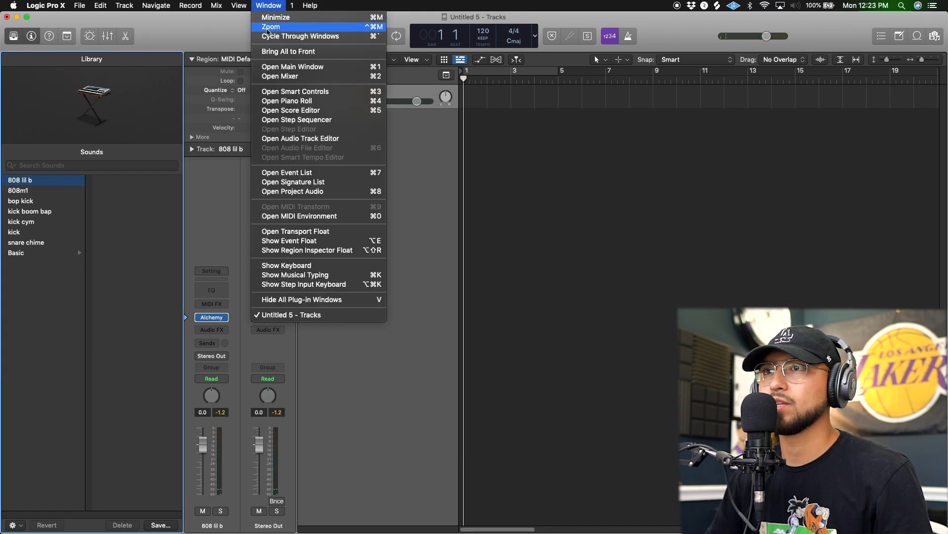
left_click(316, 267)
left_click_drag(425, 154, 590, 215)
left_click_drag(656, 258, 797, 259)
left_click_drag(741, 211, 731, 150)
Play a run of notes up and back down on the on-screen keyboard with the 808 lil b sound.
left_click(536, 187)
left_click(560, 191)
left_click(607, 193)
left_click(637, 190)
left_click(603, 190)
left_click(566, 190)
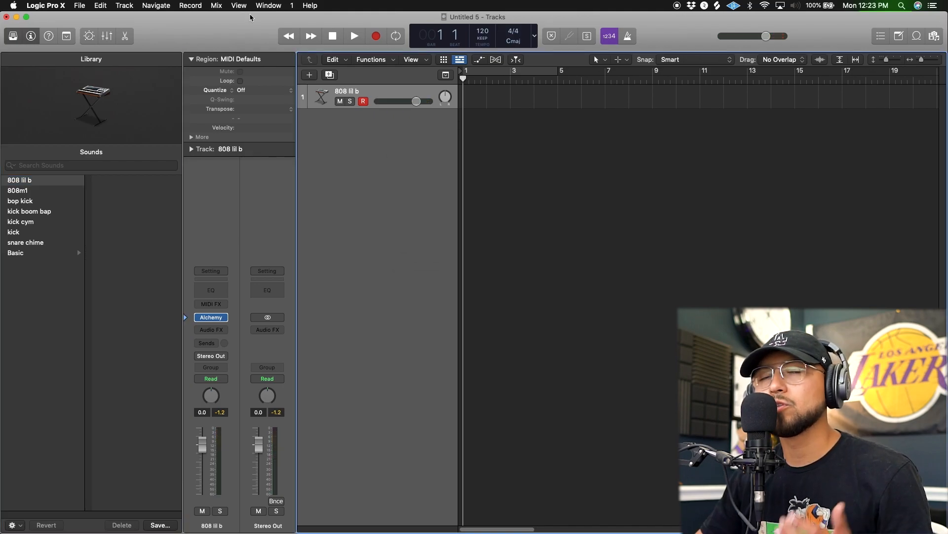
Show the Musical Typing keyboard and place its window over the Tracks area.
left_click(269, 6)
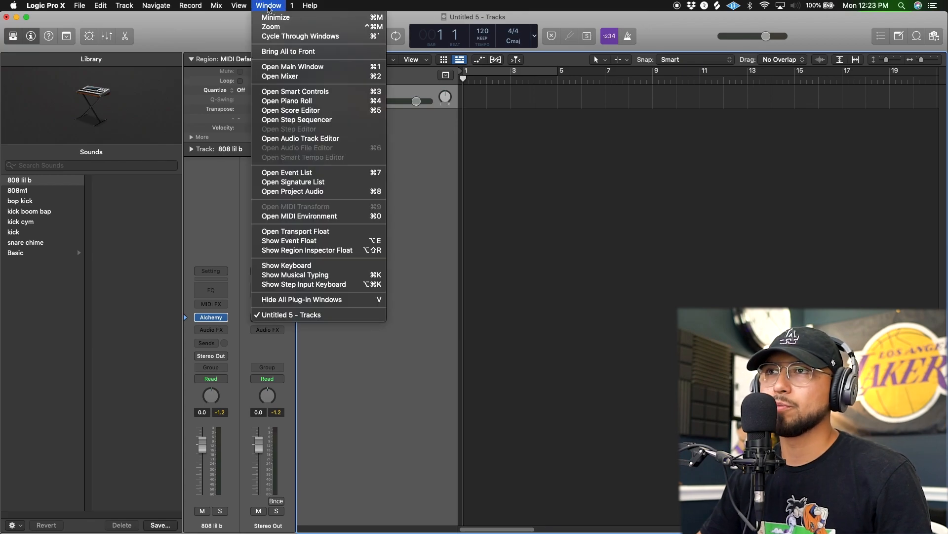
left_click(339, 280)
left_click_drag(641, 159, 573, 156)
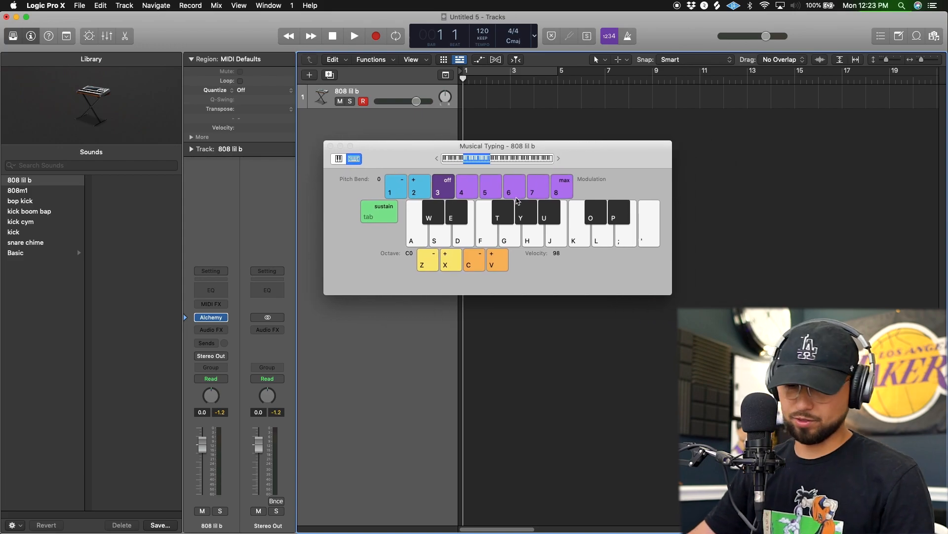
Play the black notes labelled W, E, T, Y and U in Musical Typing, and hide the inspector.
key("w")
key("e")
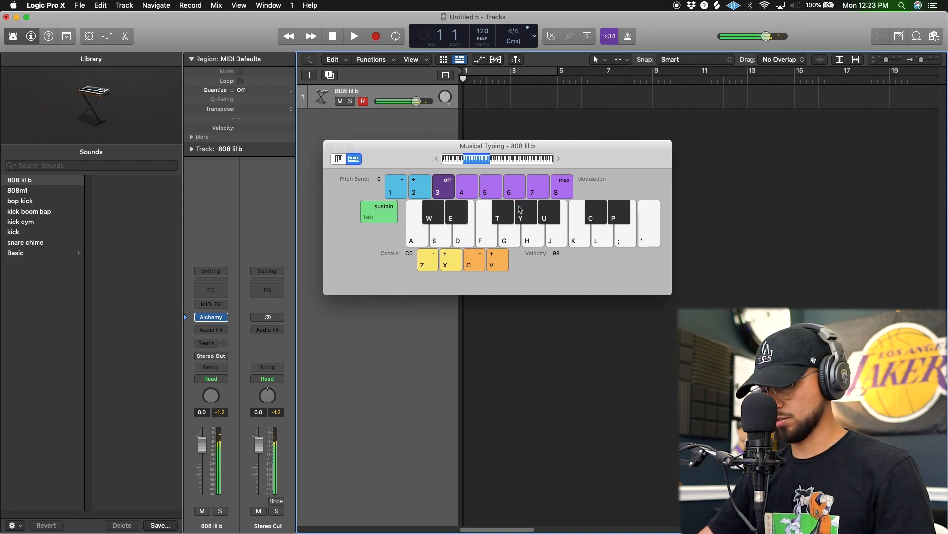
key("t")
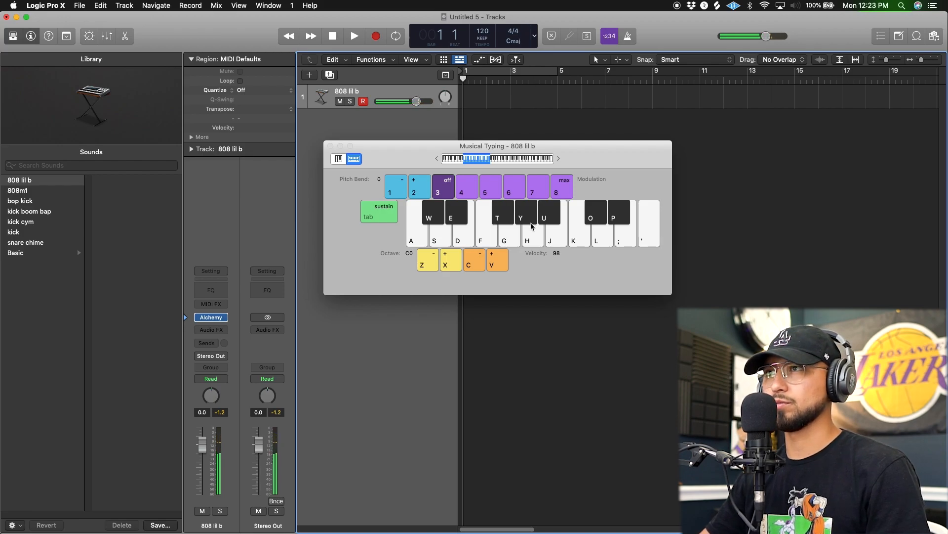
key("i")
key("y")
key("u")
key("y")
key("u")
key("t")
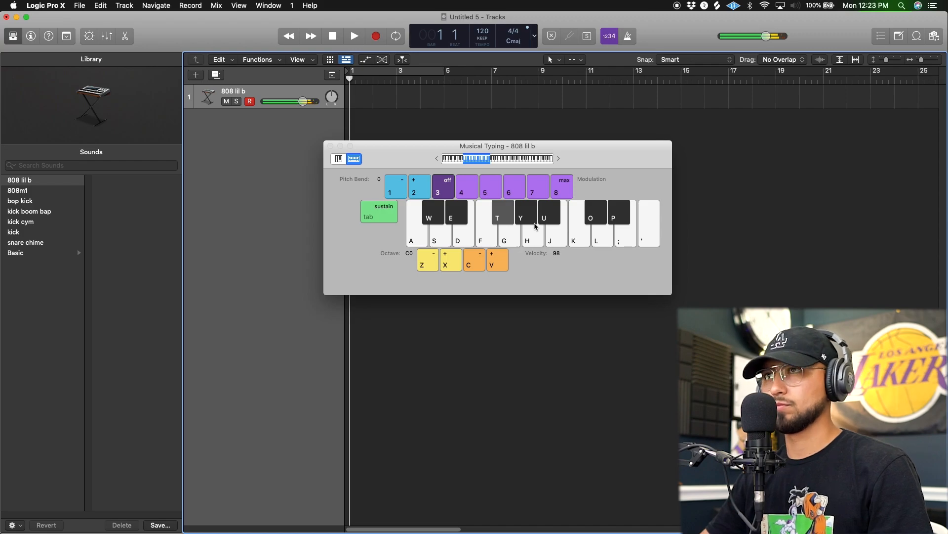
Reposition the Musical Typing window, play the note labelled T once more, and close the window.
left_click_drag(363, 167, 390, 195)
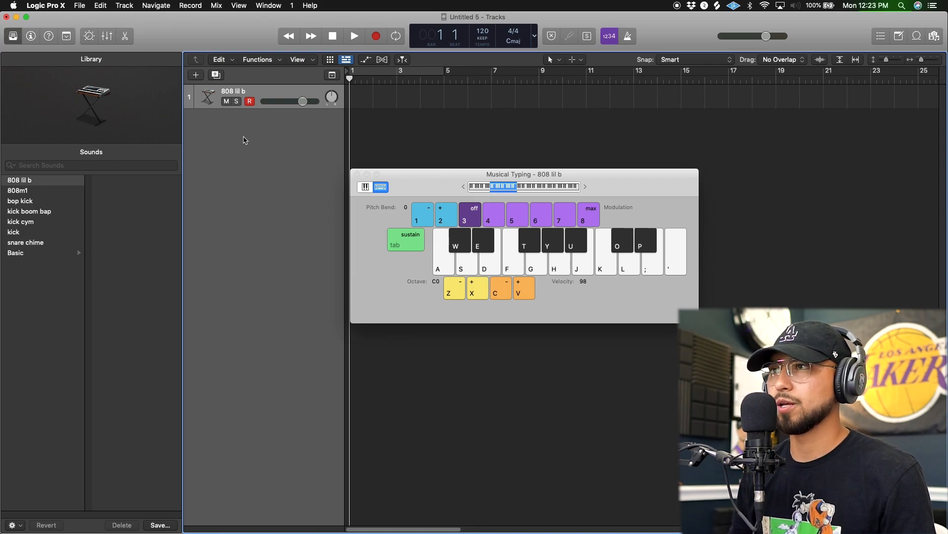
key("t")
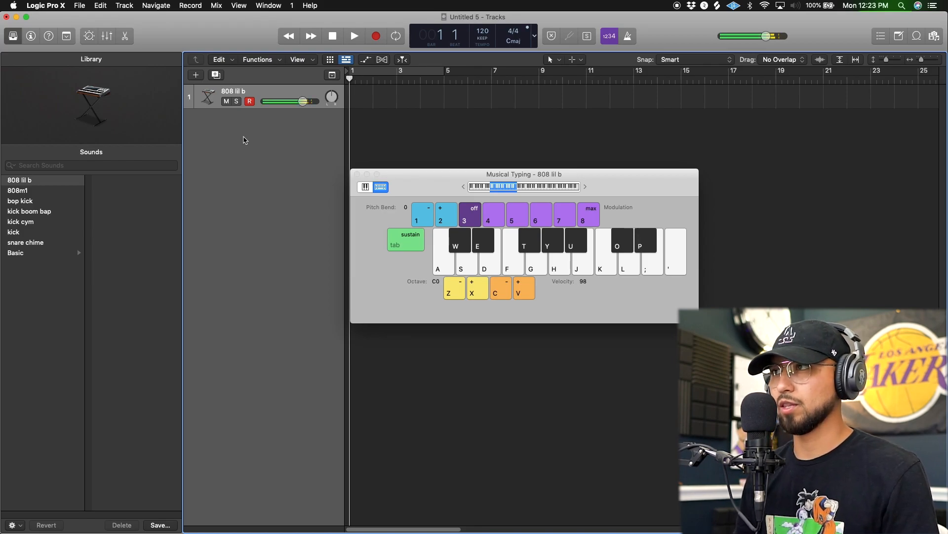
left_click(358, 174)
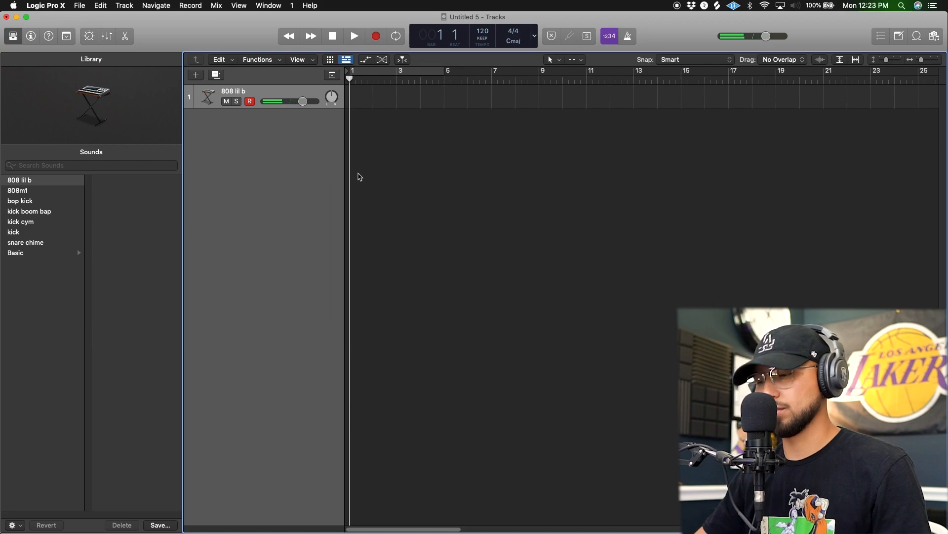
Show the Piano Roll for the 808 lil b track and enlarge it to fill most of the window.
key("p")
left_click_drag(486, 293, 439, 147)
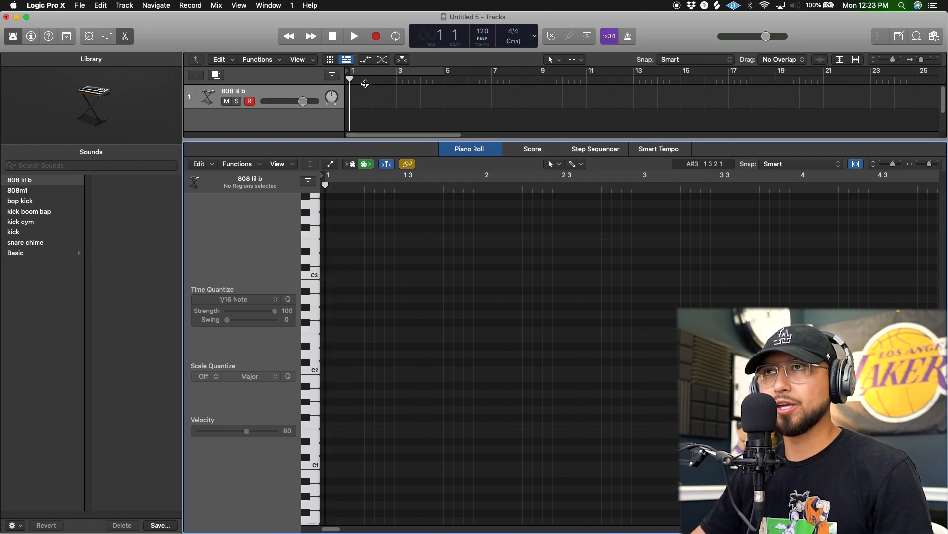
Show the Musical Typing keyboard and place its window across the lower Tracks area and upper Piano Roll.
left_click(264, 7)
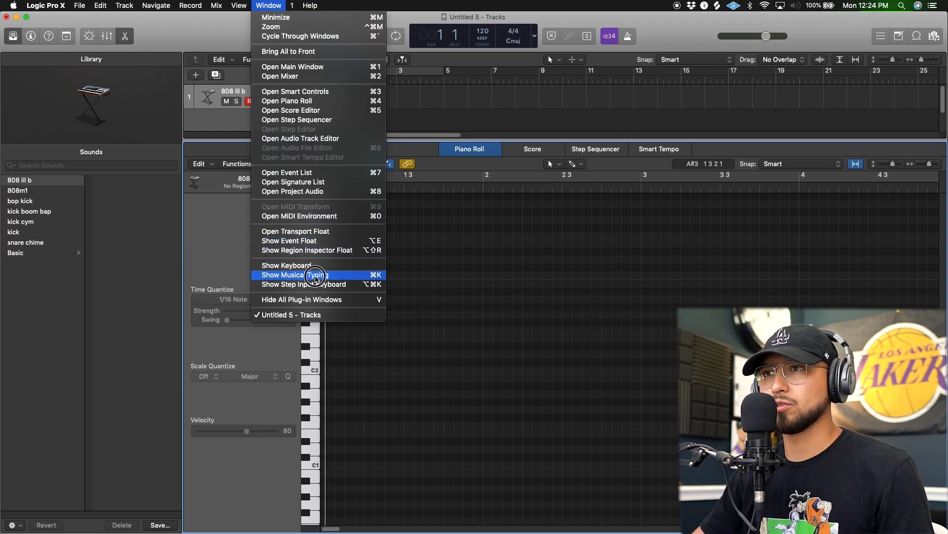
left_click(317, 275)
left_click_drag(616, 169, 649, 134)
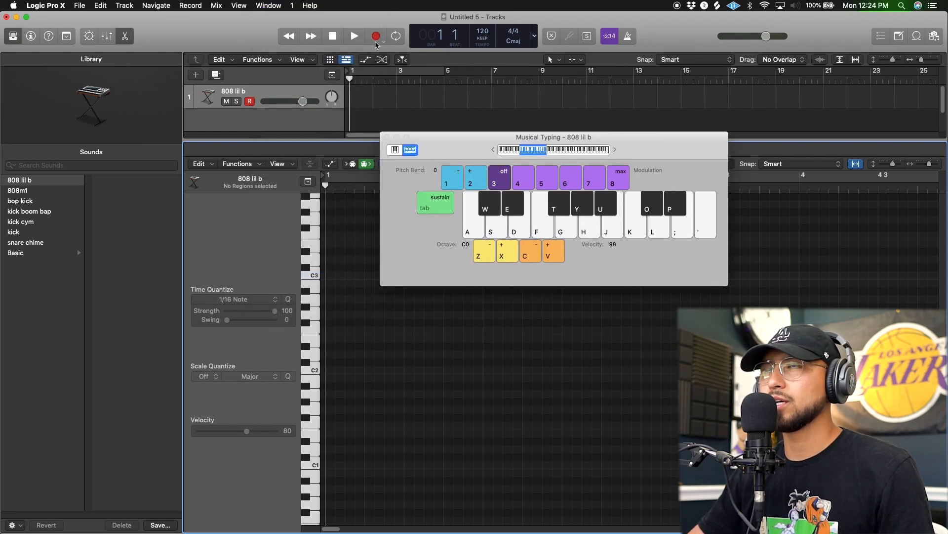
Turn on the metronome click, play the project briefly to hear it, and stop playback.
left_click(628, 36)
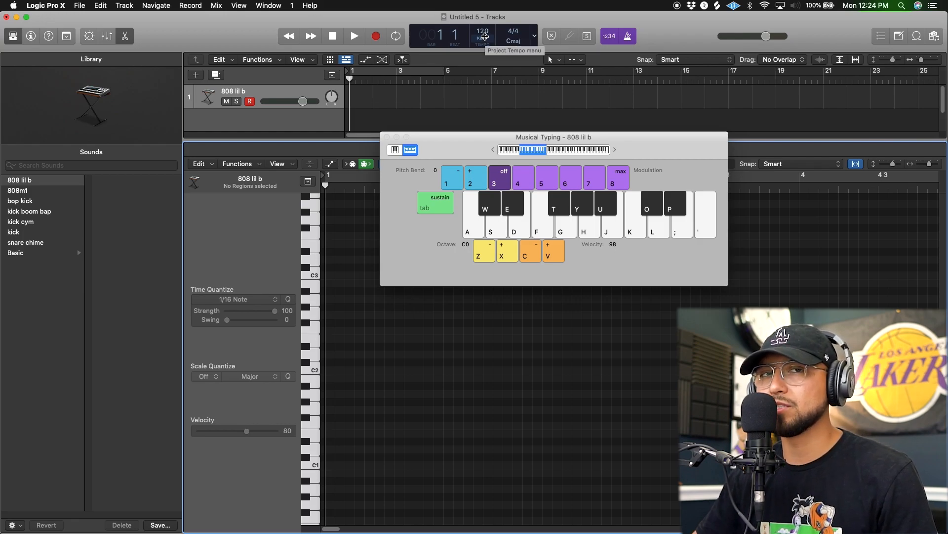
left_click(355, 36)
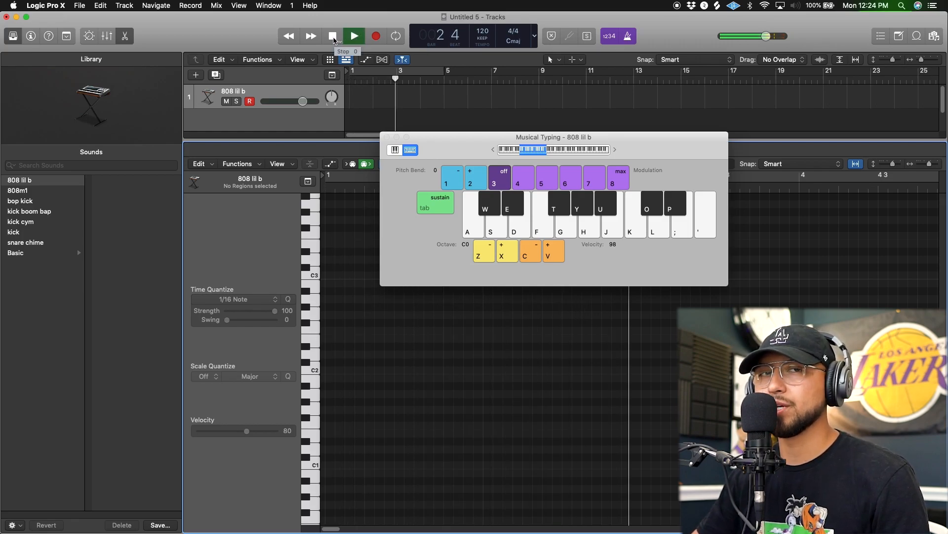
left_click(333, 36)
Audition the metronome at 130 and 99 BPM, stop playback, and return the tempo to 120.
left_click_drag(482, 32, 483, 11)
left_click(356, 36)
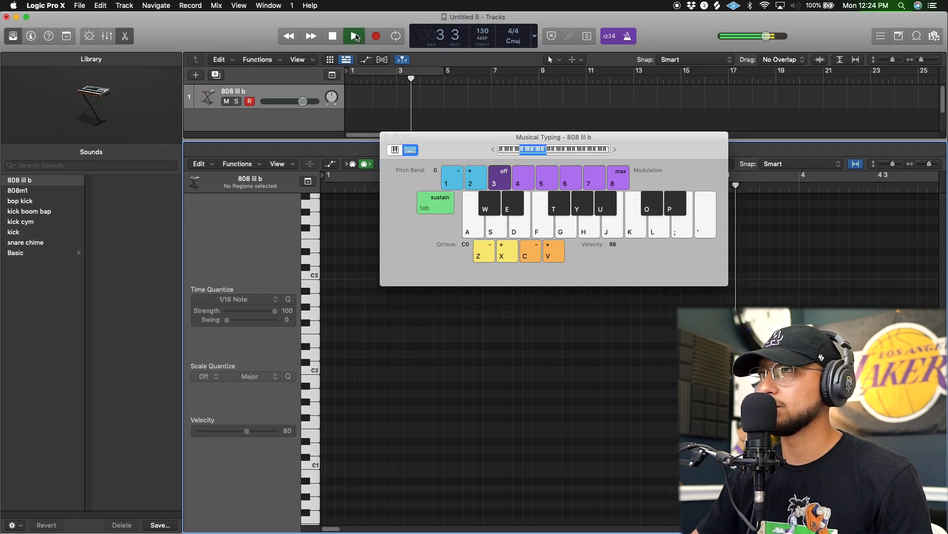
left_click_drag(494, 44, 492, 96)
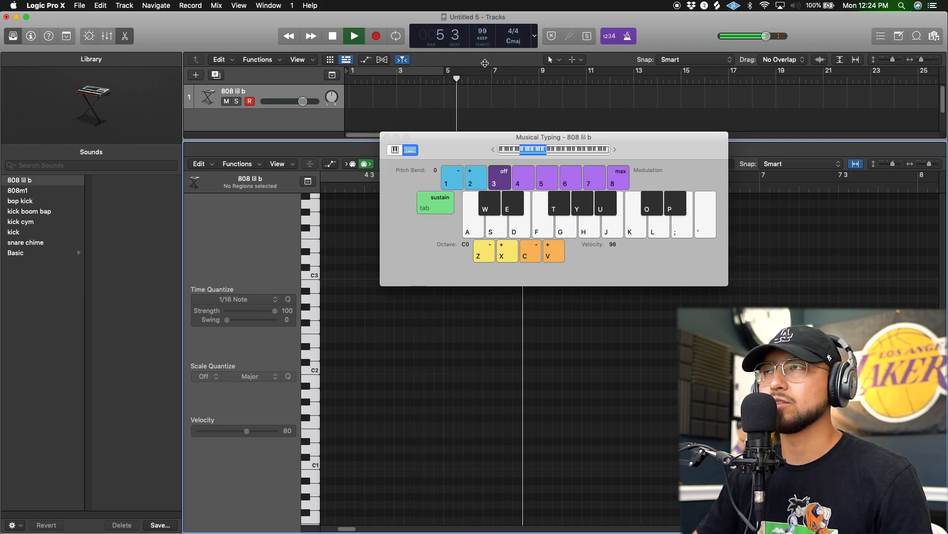
key("space")
left_click_drag(477, 34, 489, 4)
Place the Musical Typing window over the Tracks area and shrink the Piano Roll to about half the window height.
left_click_drag(479, 139, 571, 60)
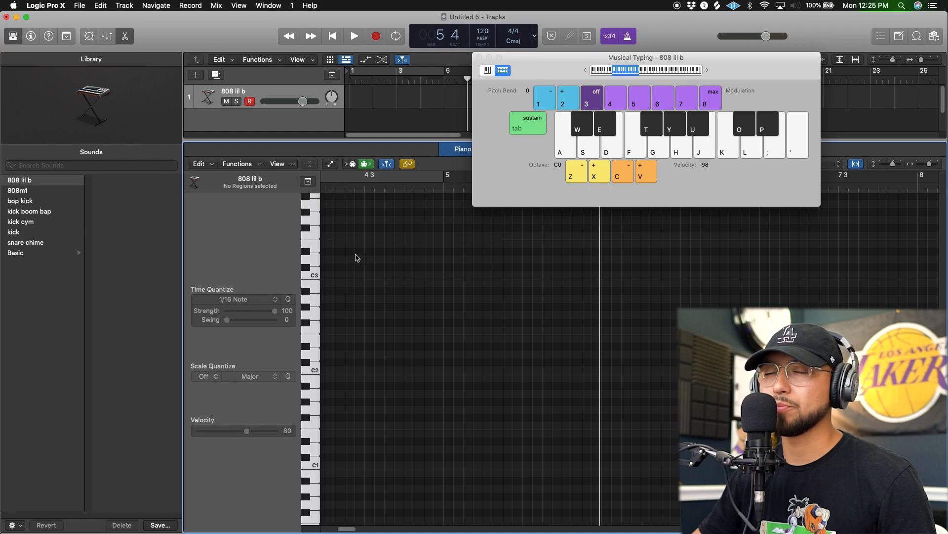
left_click_drag(548, 63, 142, 69)
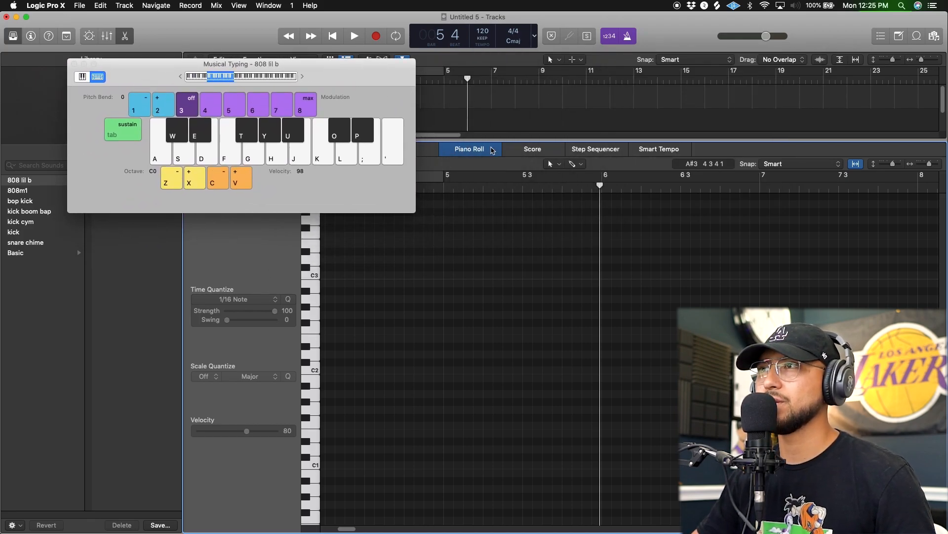
left_click_drag(162, 78, 590, 74)
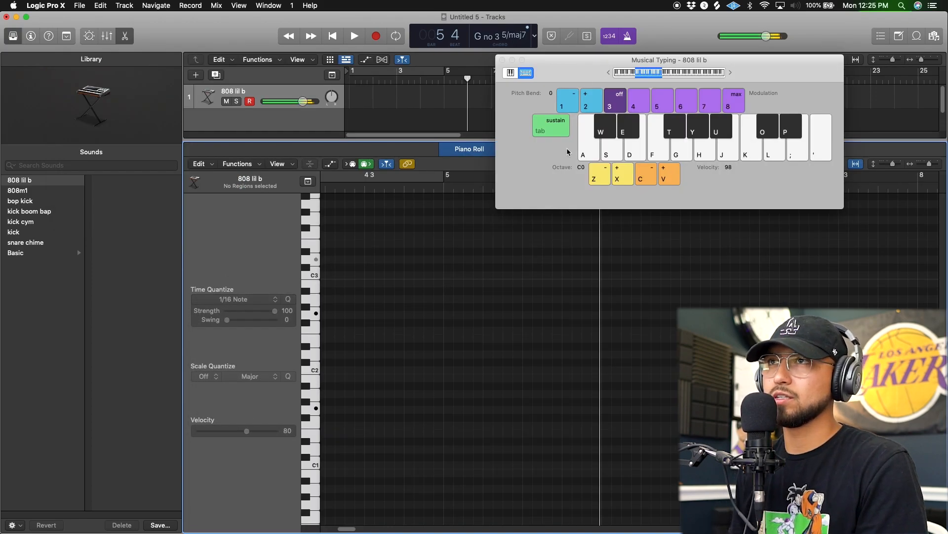
left_click_drag(351, 143, 350, 246)
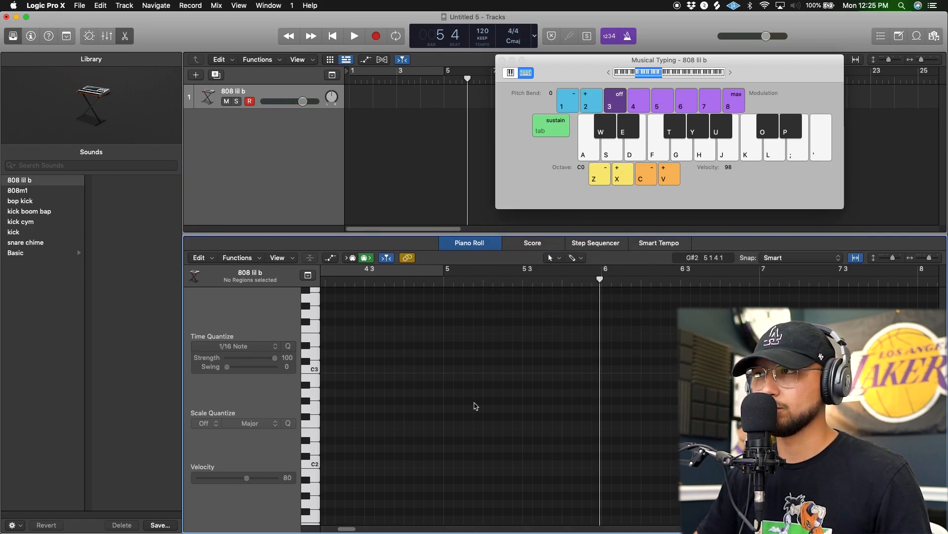
Show the inspector, open the track's Alchemy instrument, audition presets such as 80s FM Bass Attack and Antarctic Sun, and load Analog Stack Synth.
key("i")
left_click(209, 318)
left_click(661, 184)
left_click(671, 200)
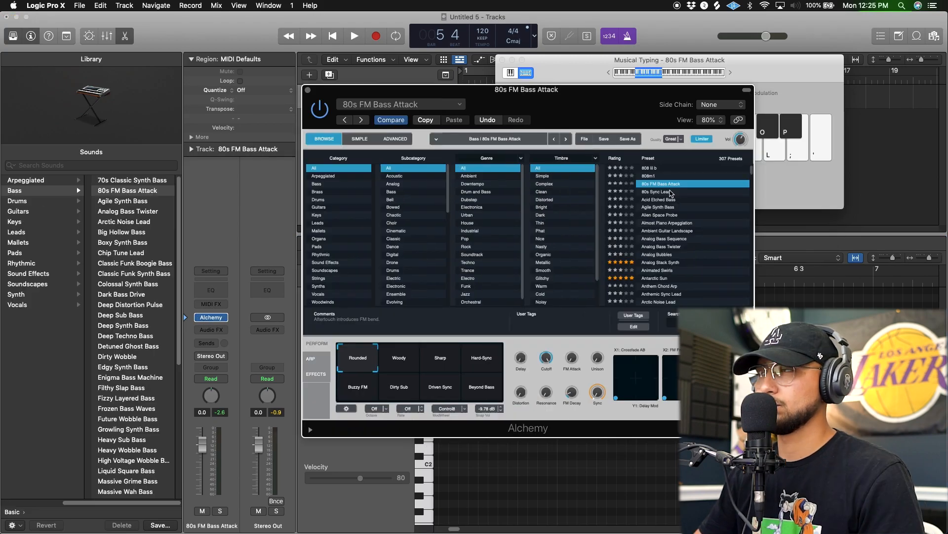
left_click(668, 264)
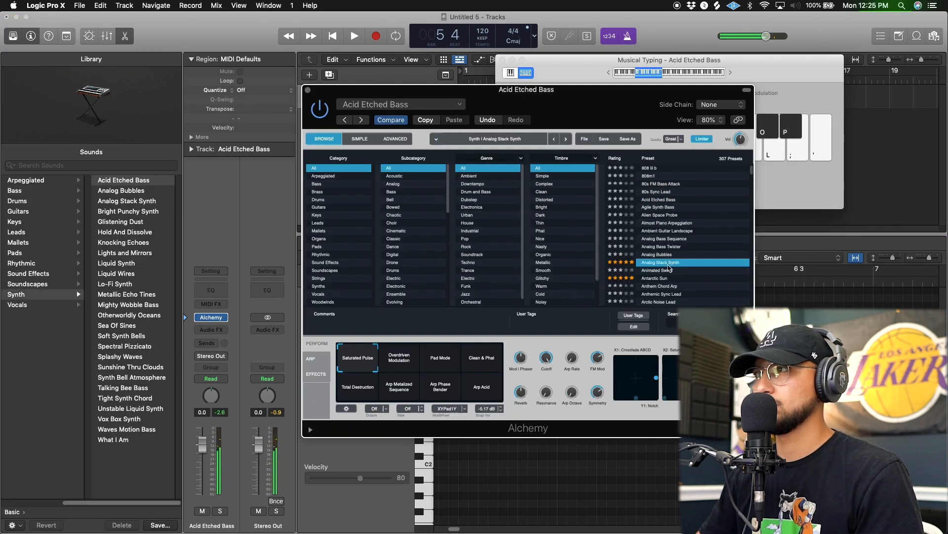
left_click(665, 279)
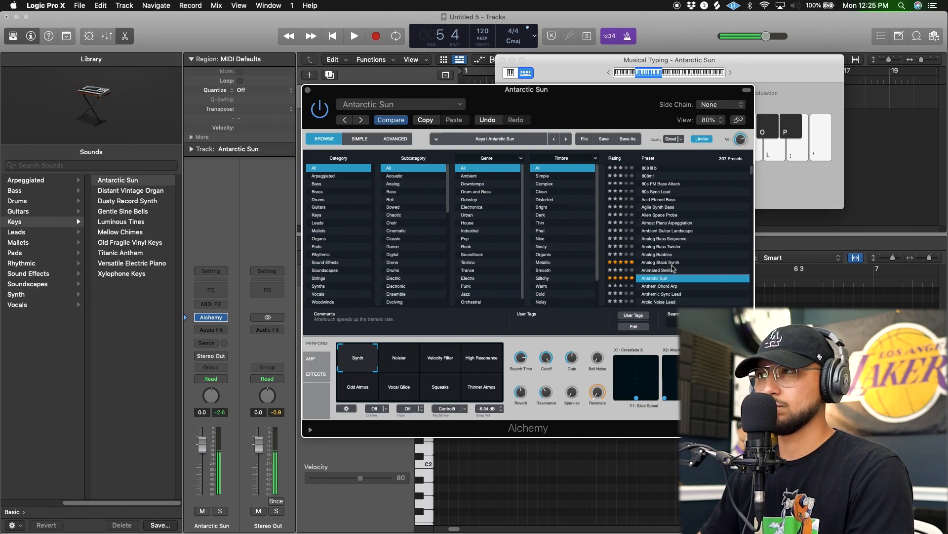
left_click(656, 262)
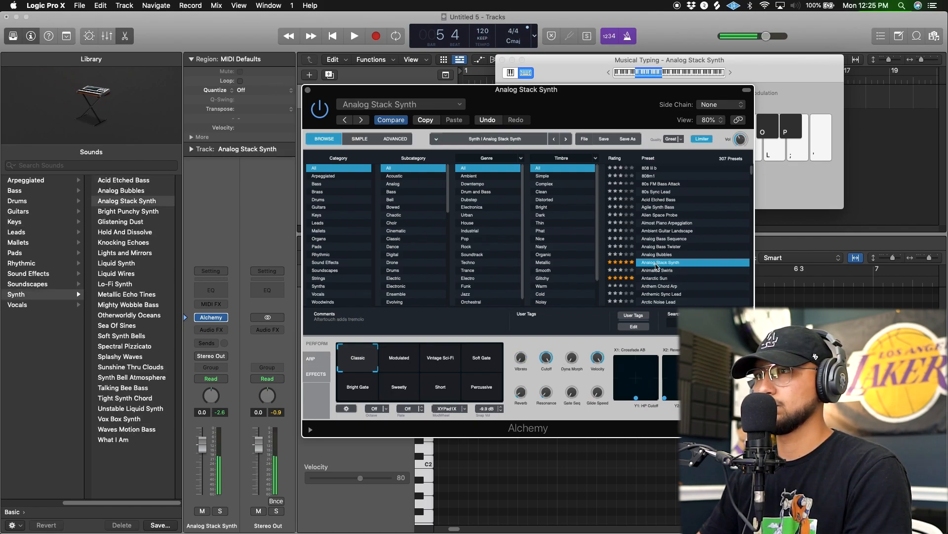
Close the Alchemy window and move Musical Typing clear of the first bars in the Tracks area.
left_click_drag(305, 91, 520, 87)
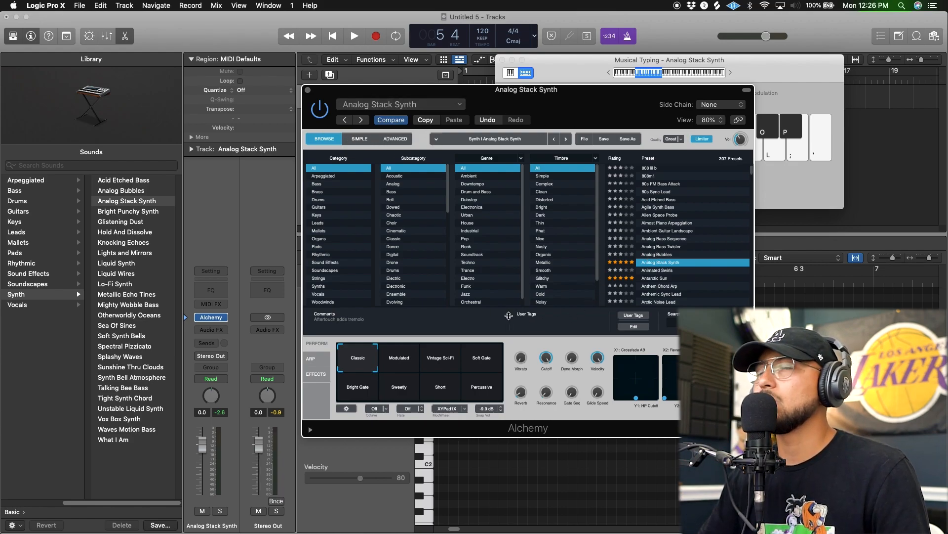
left_click(307, 90)
left_click_drag(583, 72, 646, 89)
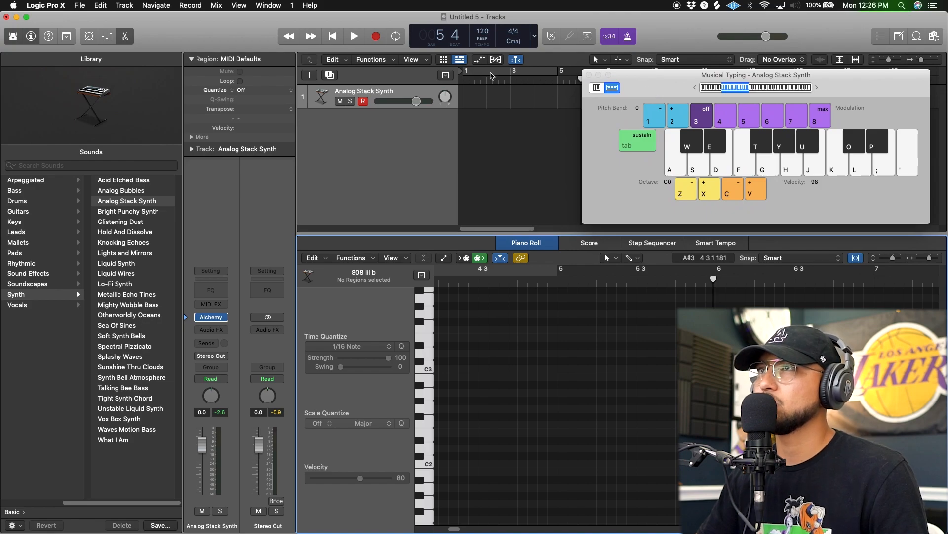
Enable the cycle range over bars 1 to 5, then start and stop playback from bar 1.
left_click(490, 73)
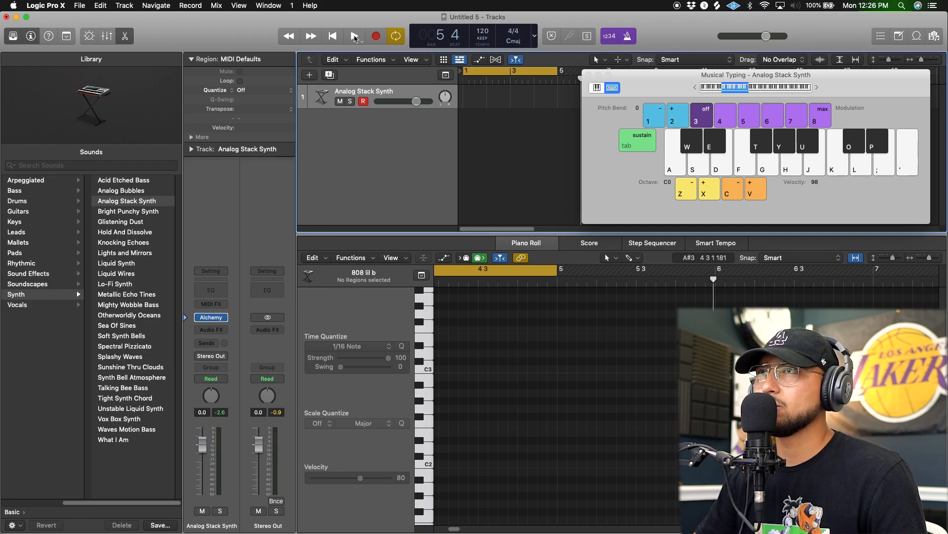
left_click(355, 36)
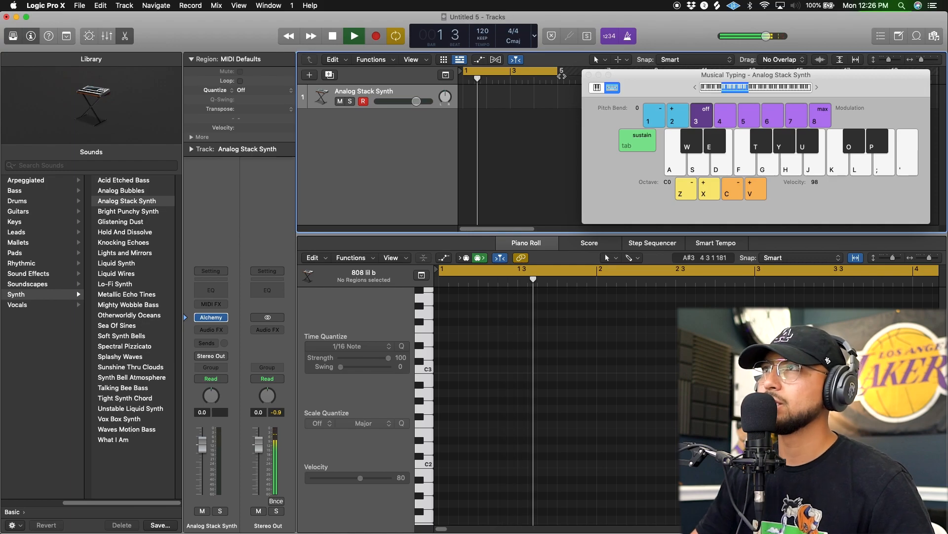
key("space")
left_click_drag(559, 72, 557, 118)
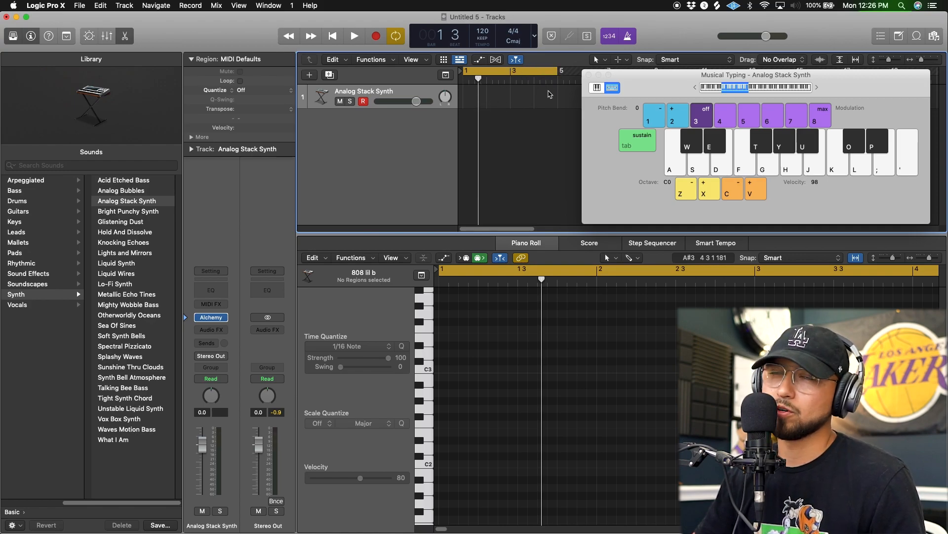
left_click_drag(653, 85, 639, 90)
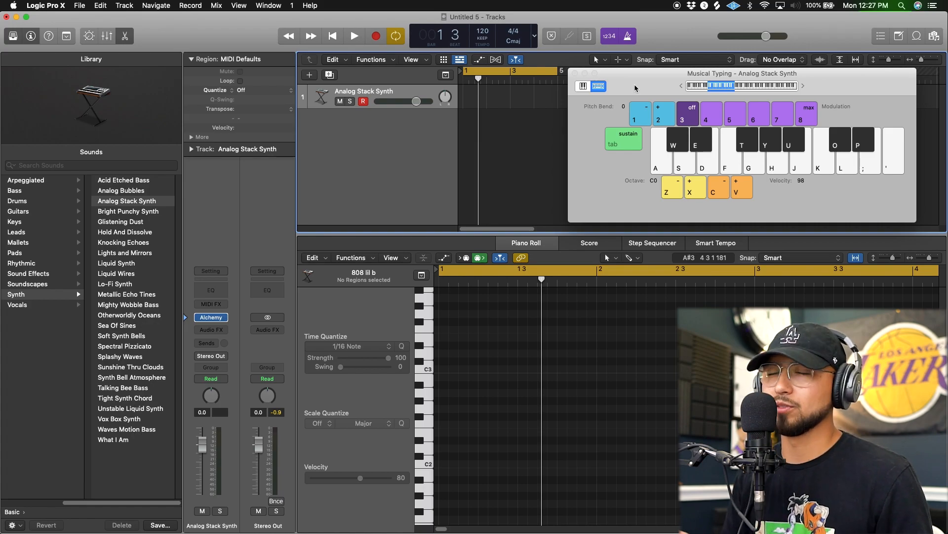
left_click_drag(651, 87, 654, 87)
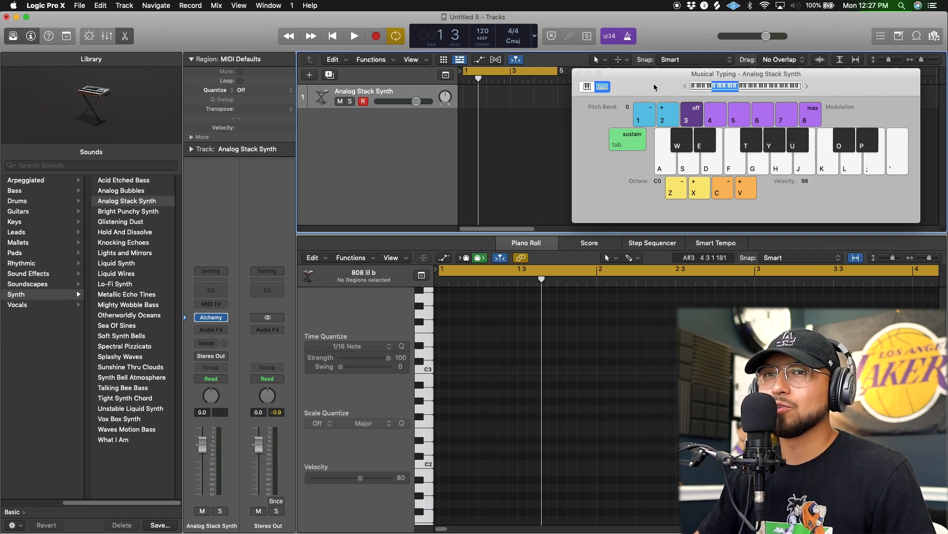
left_click_drag(655, 88, 652, 87)
Select the Brush Tool in the Piano Roll, creating a one-bar region with test notes around E2, and erase those notes.
left_click(610, 258)
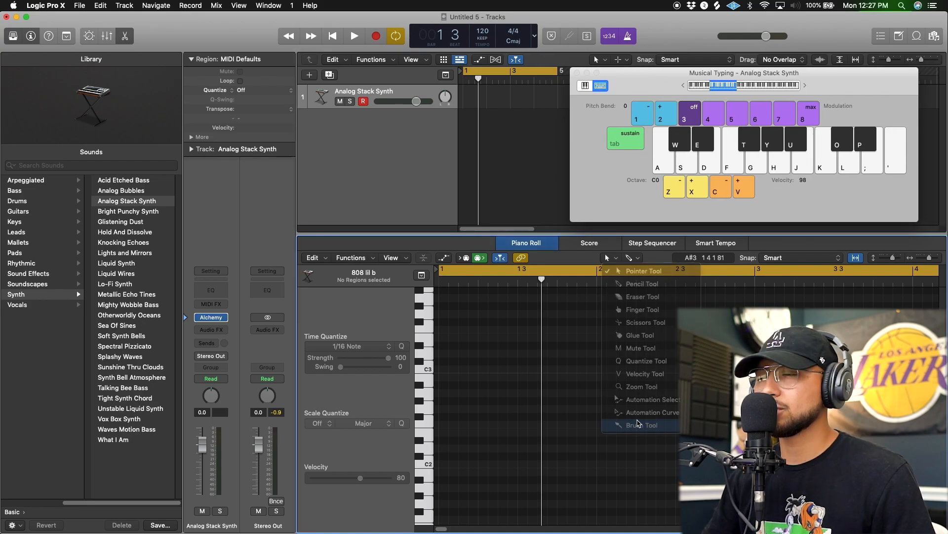
left_click(625, 424)
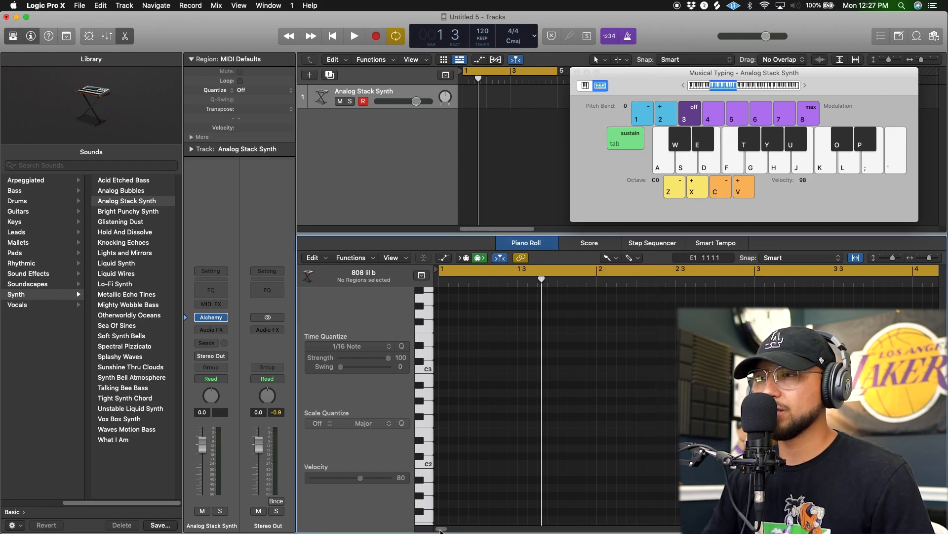
left_click(451, 434)
left_click(486, 433)
left_click(462, 432)
left_click(462, 432)
left_click(611, 258)
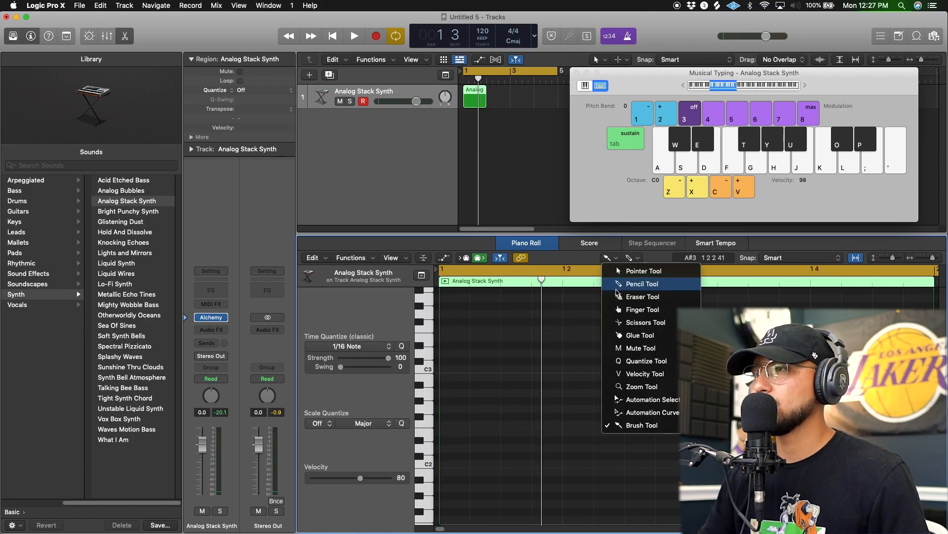
left_click(650, 428)
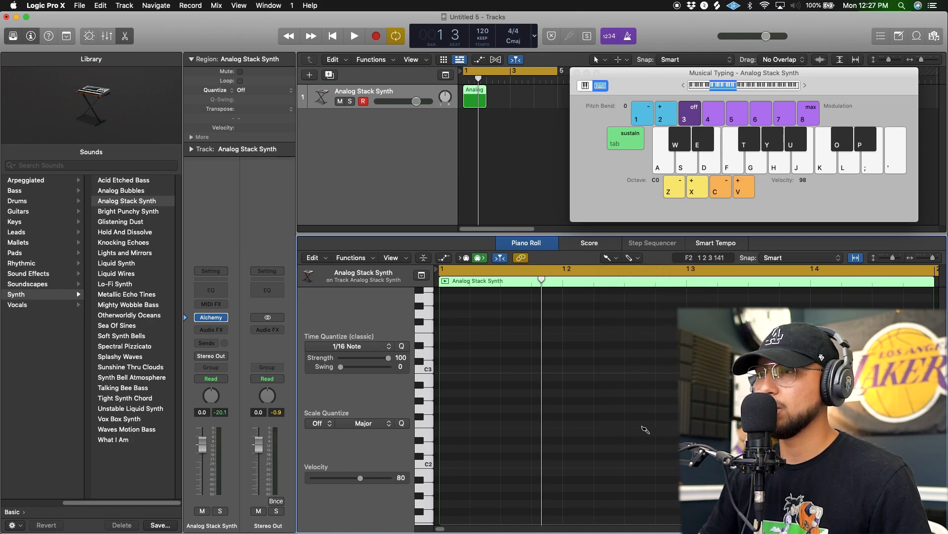
Paint sixteenth notes D#2 at beat 1, E2 at 1 1 3, G#2 at beat 2 and A#2 at 1 2 2.
left_click(454, 440)
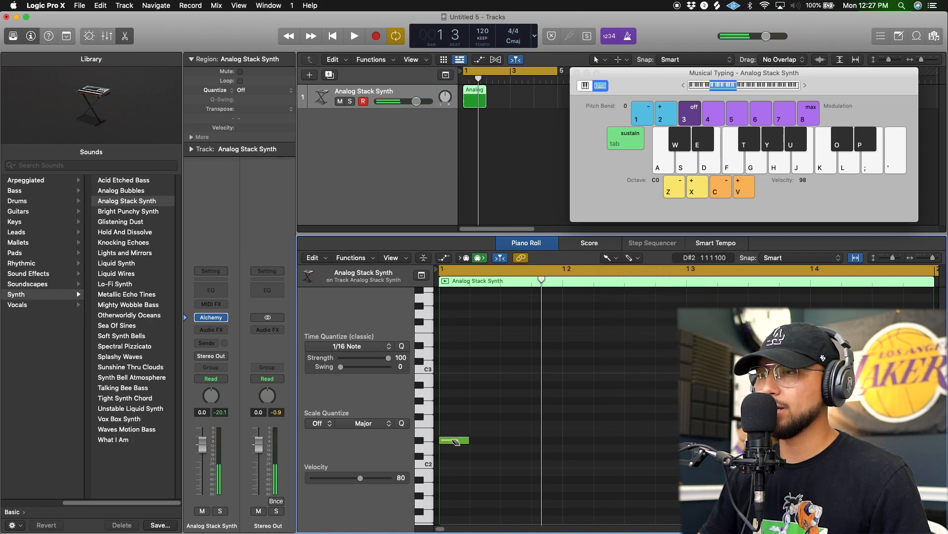
left_click(516, 432)
left_click(543, 416)
left_click(586, 410)
left_click(608, 400)
key("super+z")
left_click(589, 406)
left_click(555, 415)
left_click(577, 400)
left_click(608, 385)
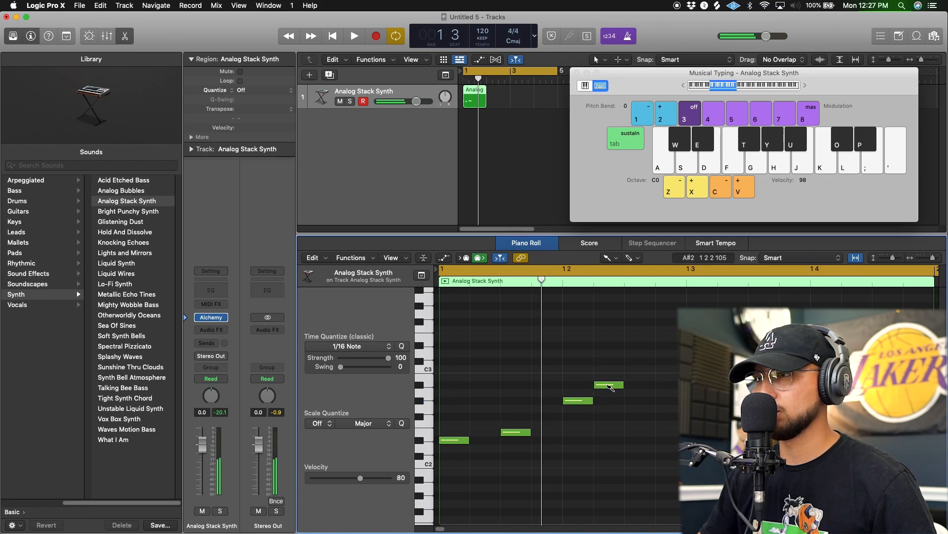
Play back the painted pattern and set the project tempo to 110.
key("space")
key("space")
left_click_drag(486, 27, 481, 51)
key("space")
key("space")
key("space")
key("space")
Erase the D#2, E2, G#2 and A#2 notes from the Analog Stack Synth region.
left_click(612, 383)
left_click(582, 400)
left_click(516, 432)
left_click(454, 440)
Paint C2 on beat 1 and D#2 at 1 1 2, audition them with a C#2 note, and erase the C#2.
left_click(458, 465)
left_click(457, 456)
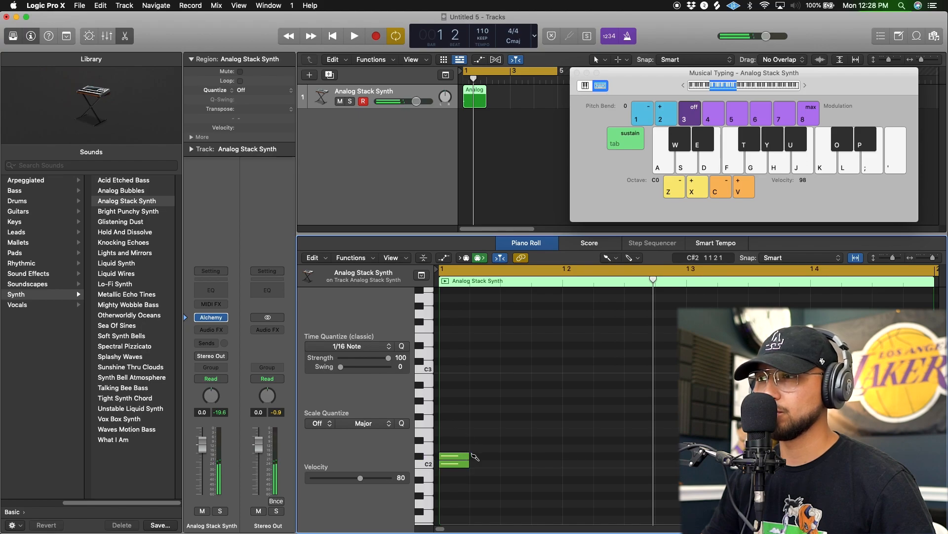
left_click(487, 441)
key("space")
Add a C2 note at 1 2 3, replace the D#2 at 1 1 2 with one on beat 2, and play the pattern.
key("space")
left_click(464, 455)
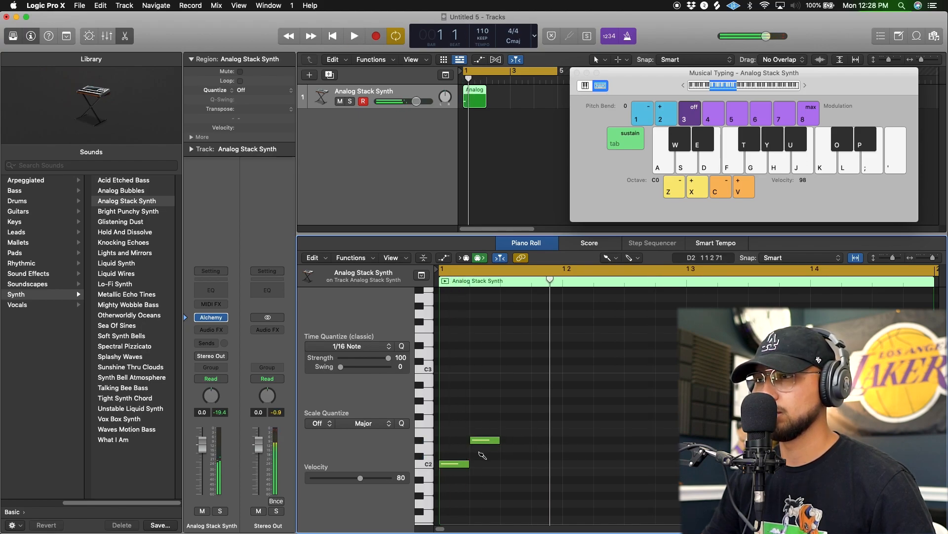
left_click(639, 464)
left_click(485, 440)
left_click(577, 440)
key("space")
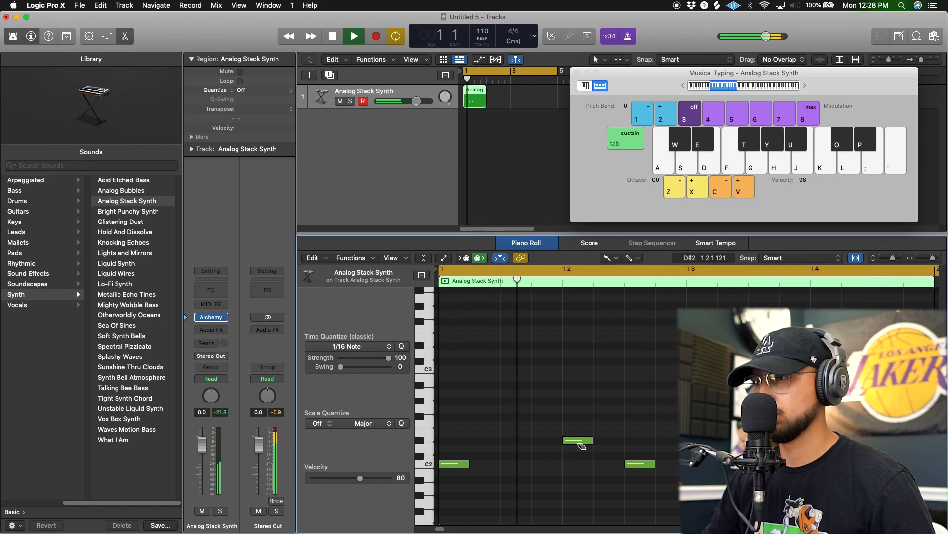
key("space")
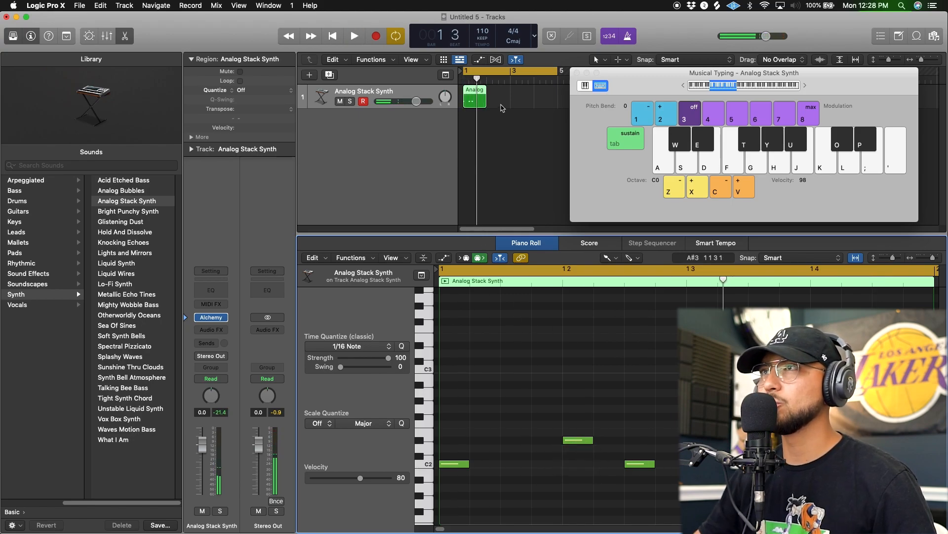
Shorten the cycle range to bar 1 only and play the looped pattern.
left_click_drag(558, 73, 493, 179)
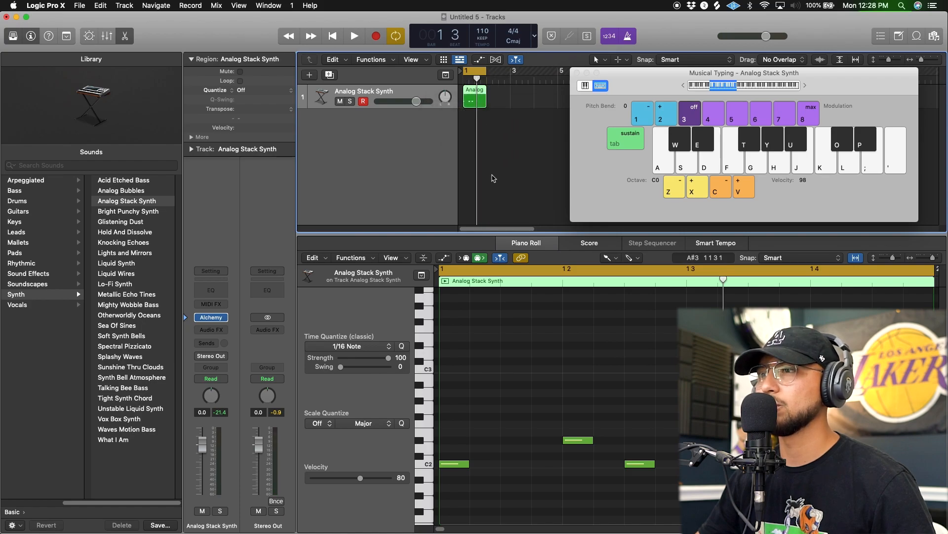
key("space")
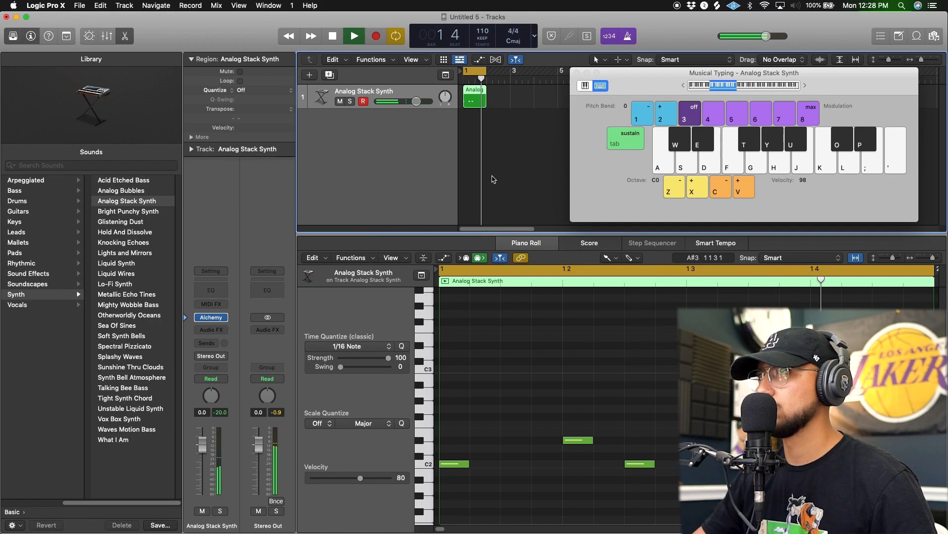
key("space")
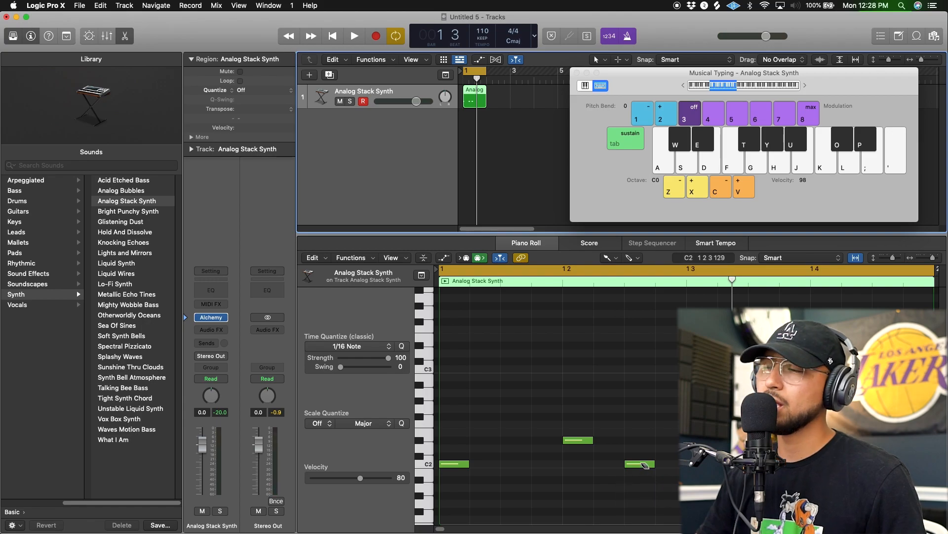
Erase the remaining C2 and D#2 notes and delete the Analog Stack Synth region from the track.
mouse_move(642, 467)
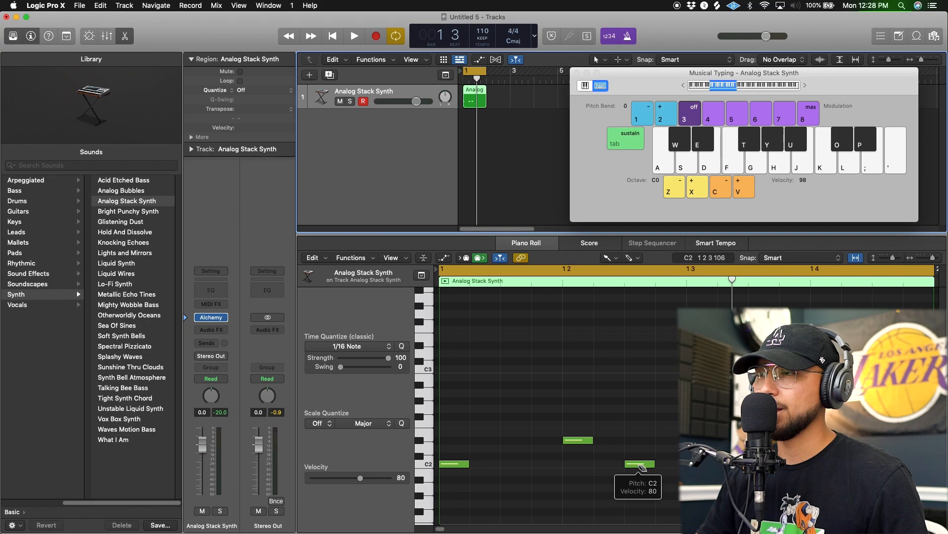
left_click(641, 466)
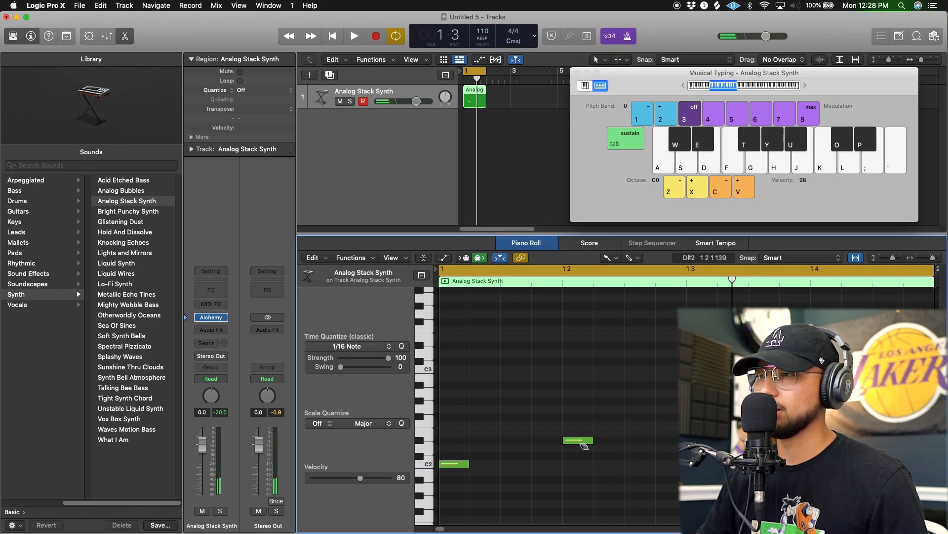
left_click(583, 441)
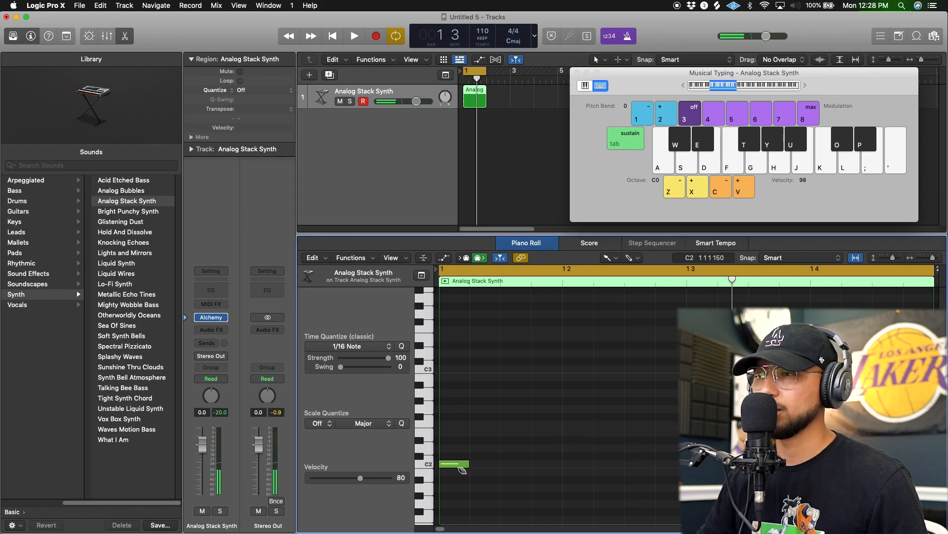
left_click(462, 464)
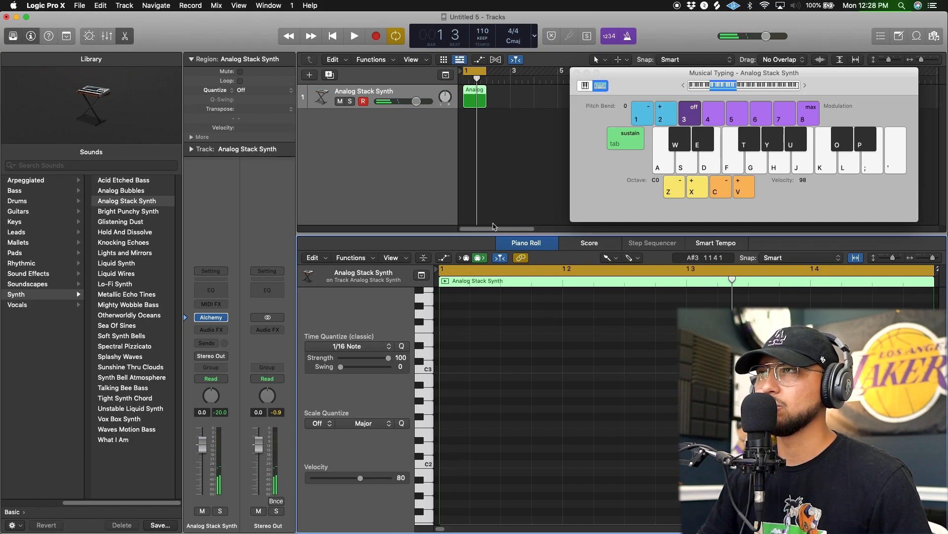
left_click(483, 100)
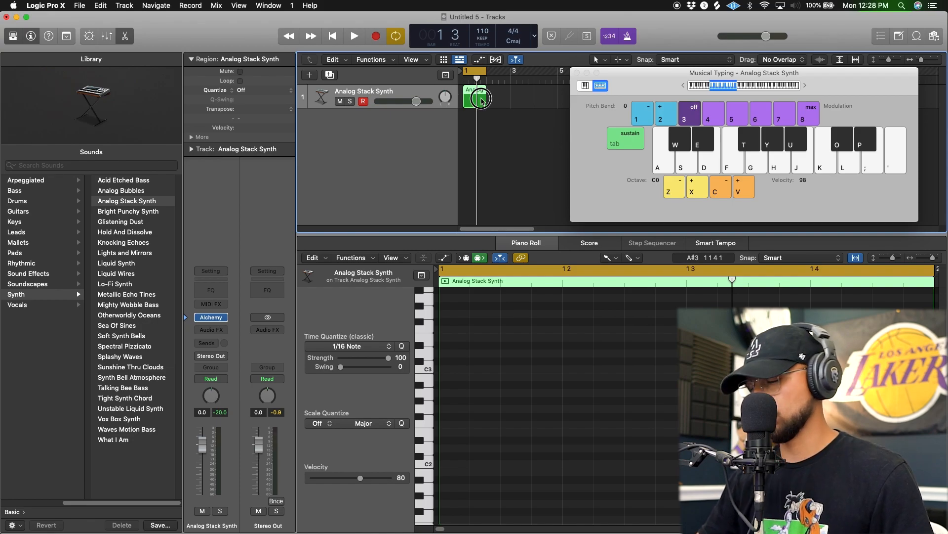
key("Delete")
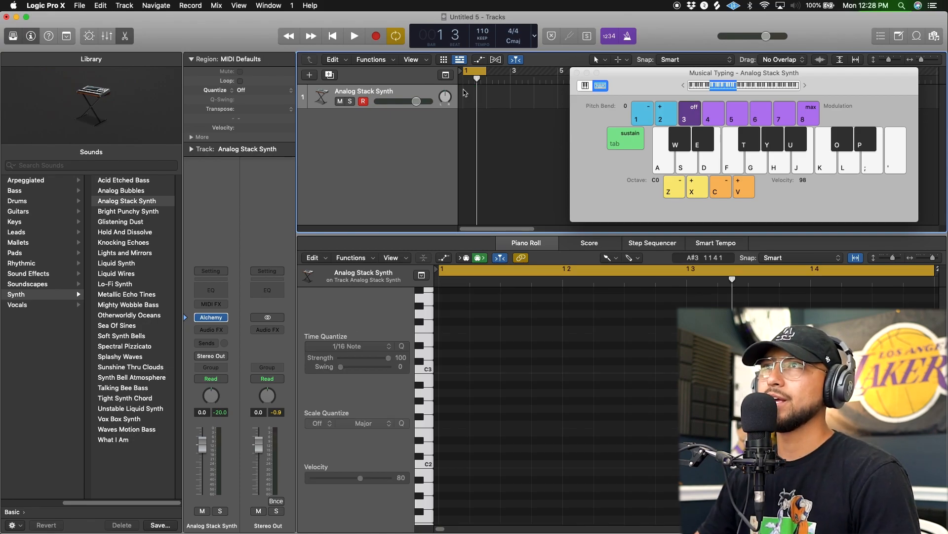
left_click(376, 37)
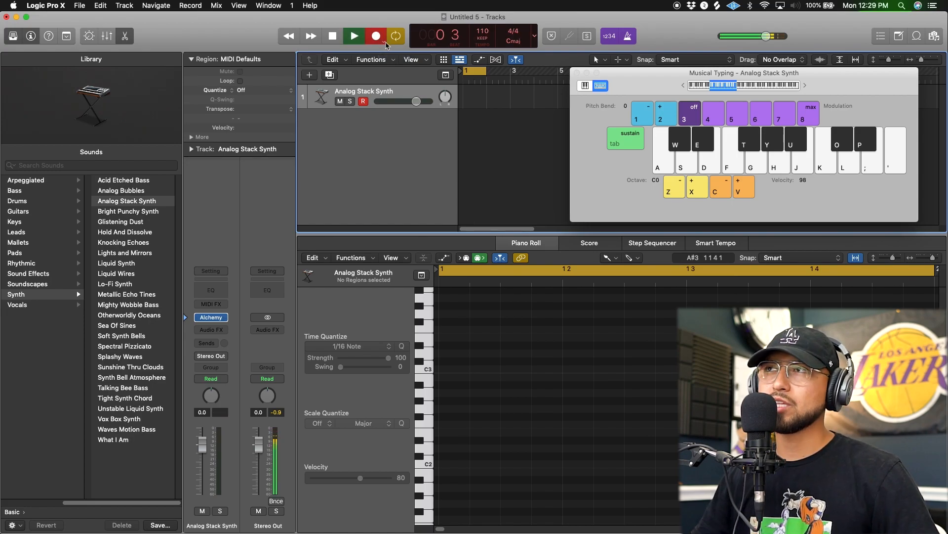
key("space")
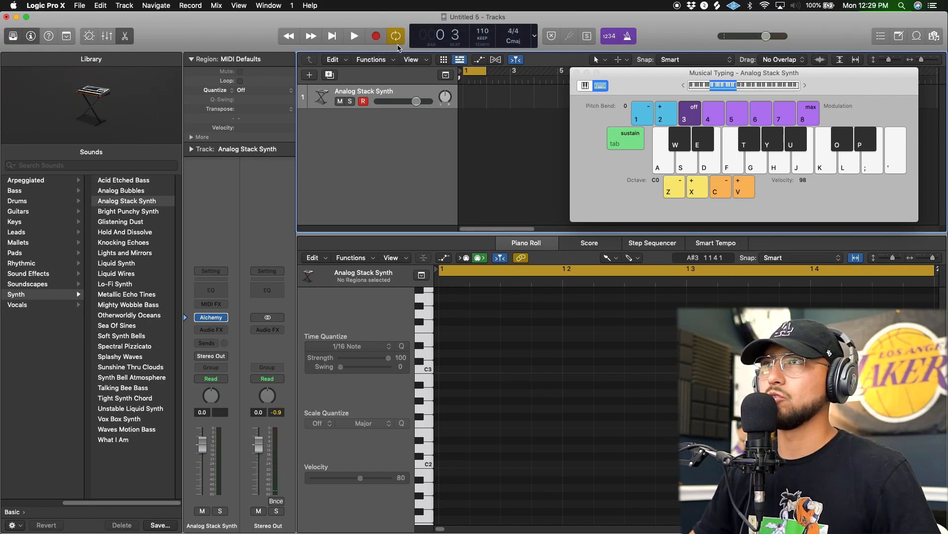
left_click(377, 39)
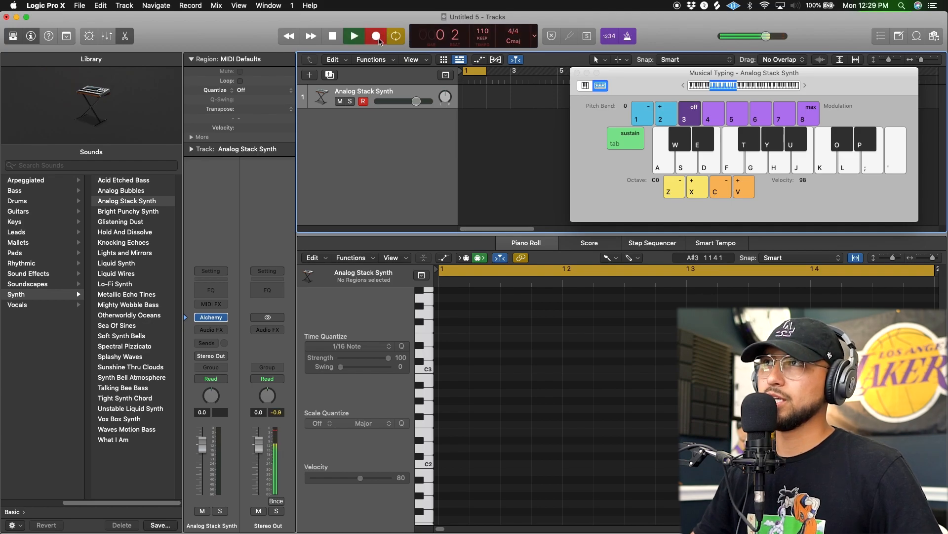
key("space")
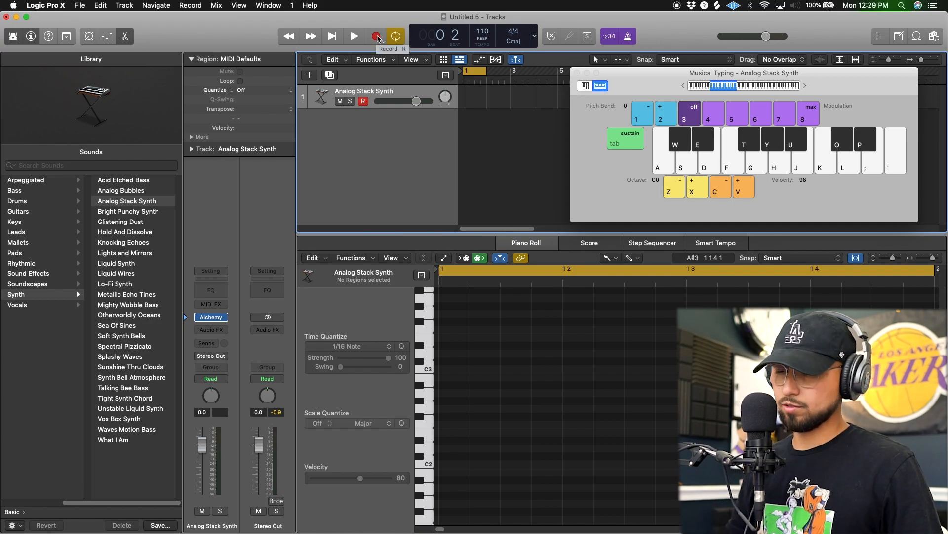
Record C2, D2, D#2 and D#2 on the four beats of bar 1 with Musical Typing and play the take.
left_click(377, 37)
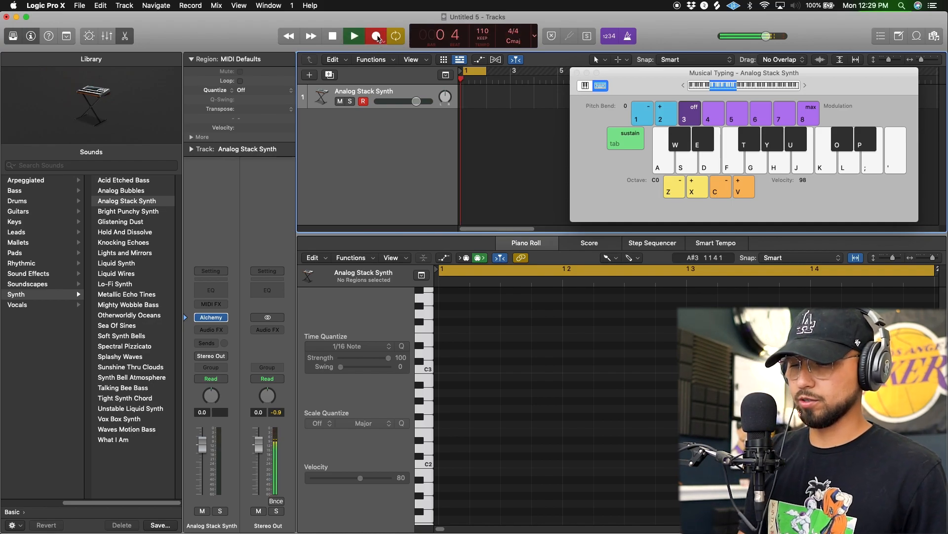
key("a")
key("s")
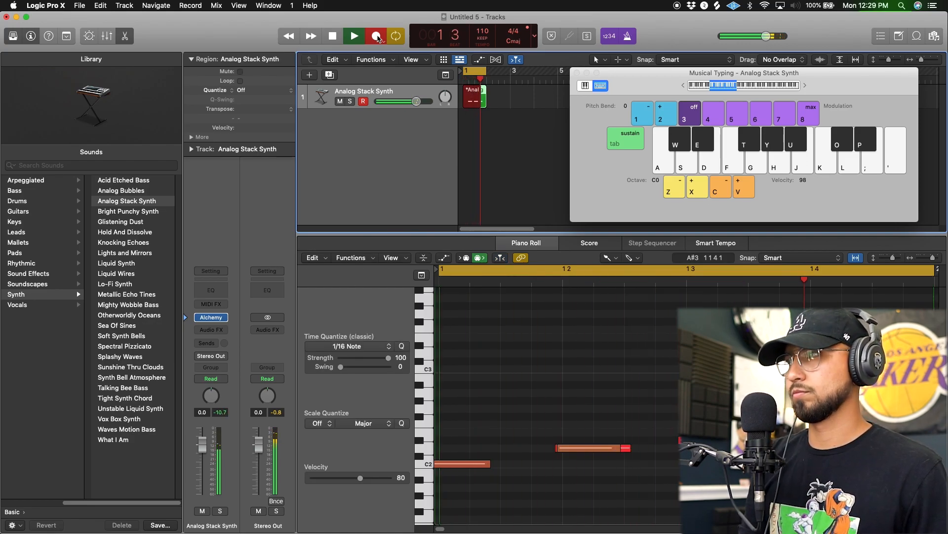
key("space")
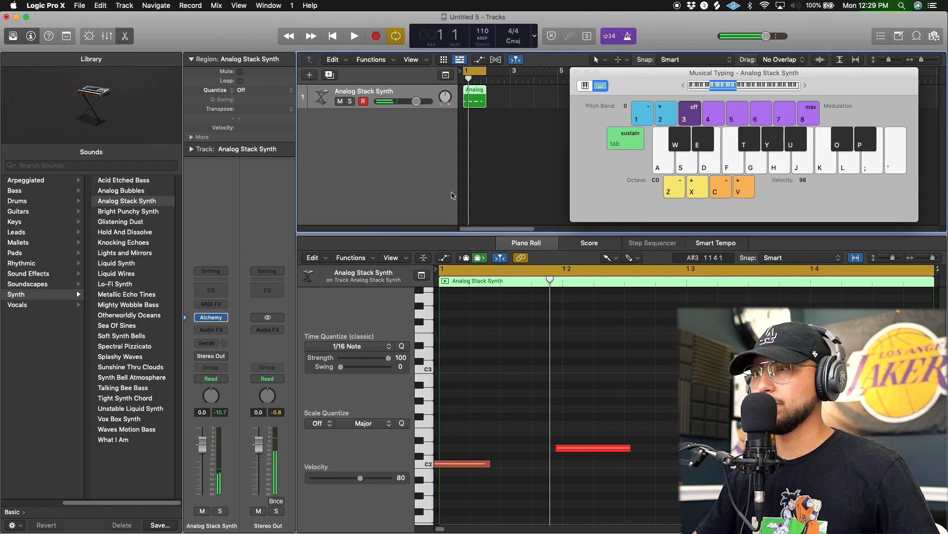
key("space")
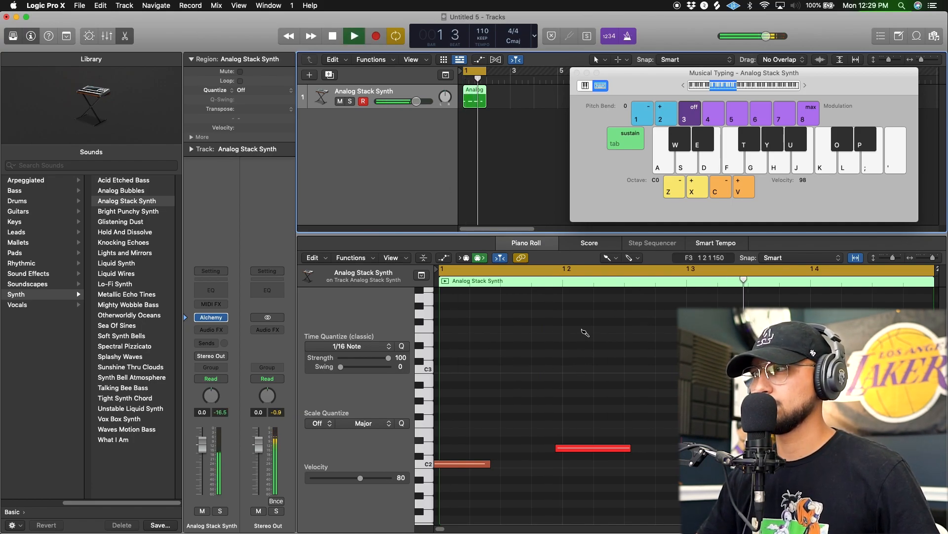
key("space")
Select all four recorded notes with the Pointer Tool, quantize them to 1/16 Note, and play the bar.
left_click(610, 258)
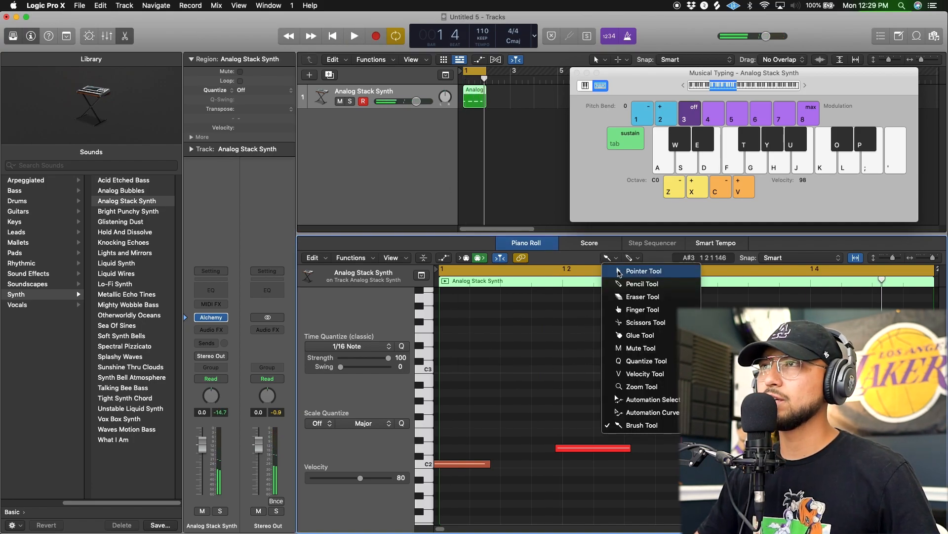
left_click(618, 271)
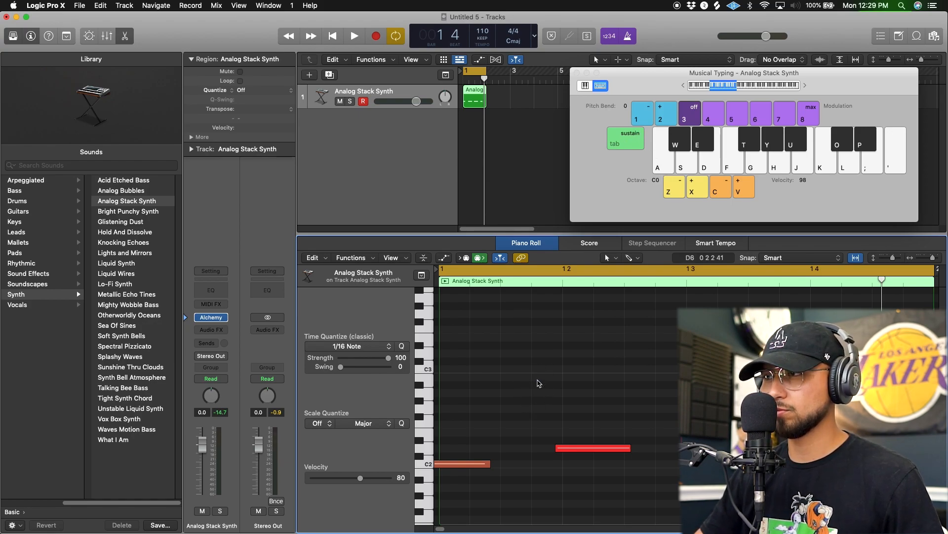
left_click_drag(472, 408, 840, 509)
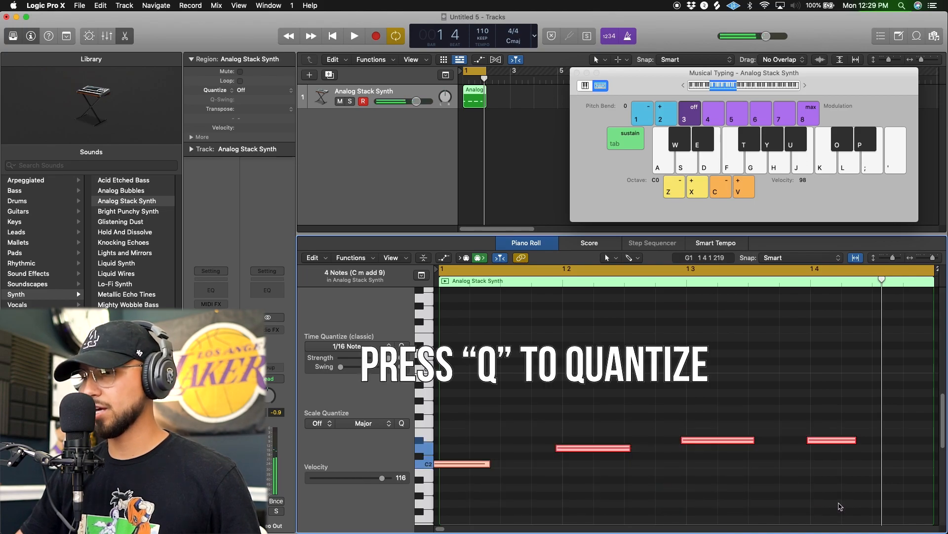
key("q")
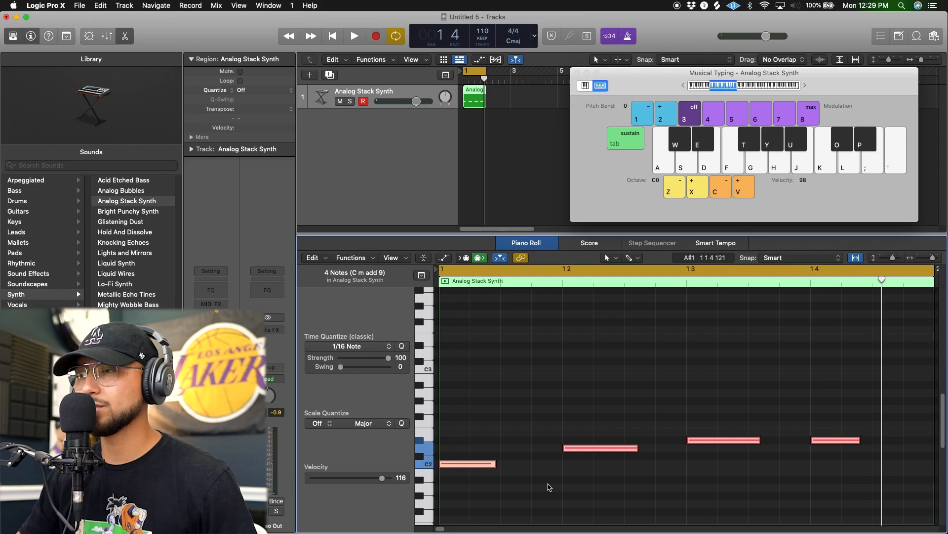
left_click(550, 487)
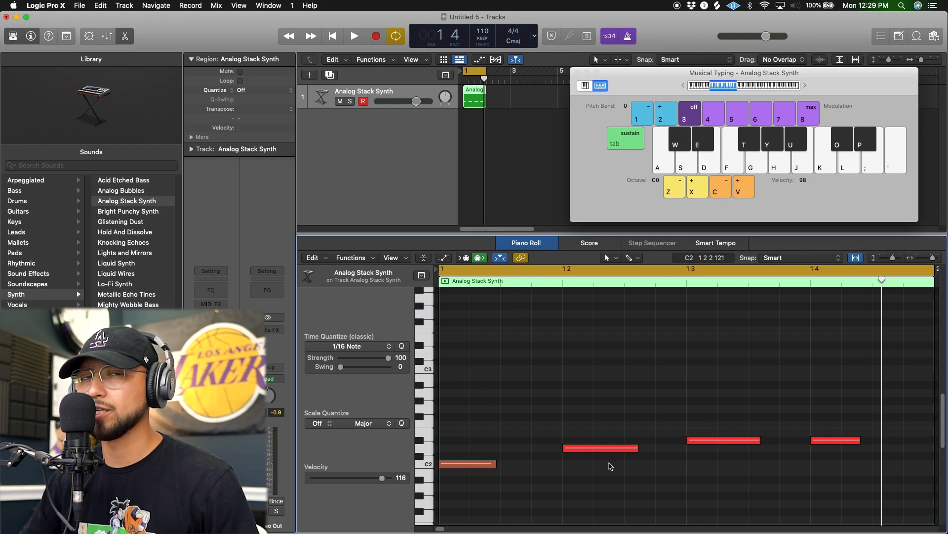
key("space")
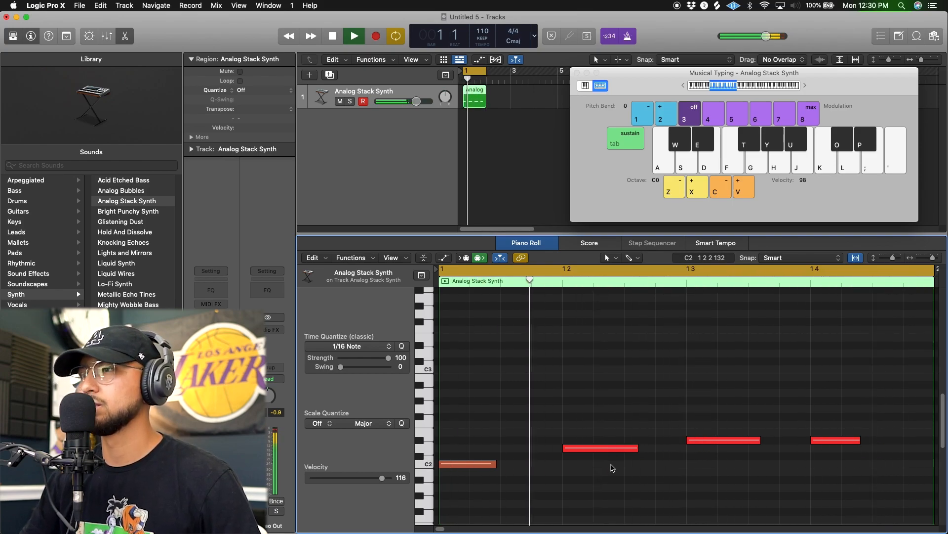
key("space")
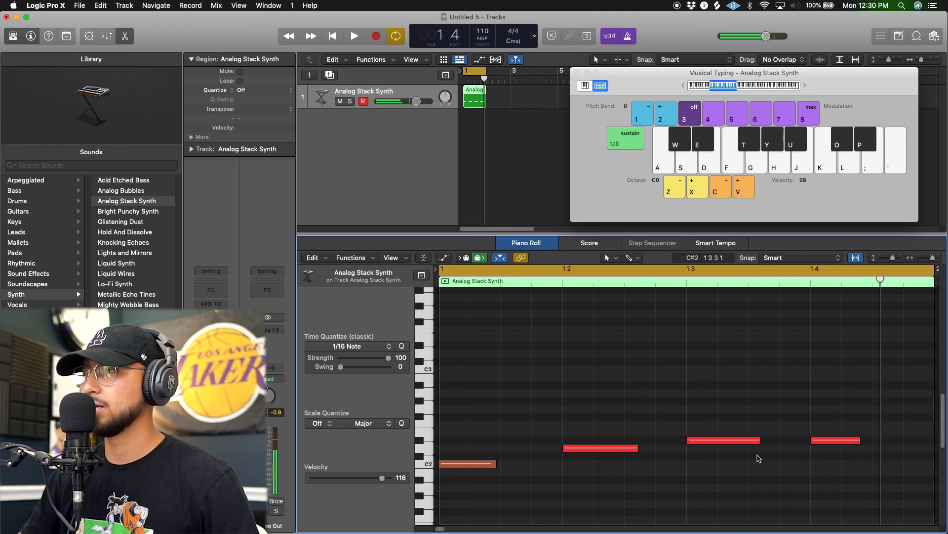
Switch back to the Brush Tool and erase all four recorded notes, keeping the empty Analog Stack Synth region.
left_click(611, 257)
left_click(641, 425)
left_click(478, 99)
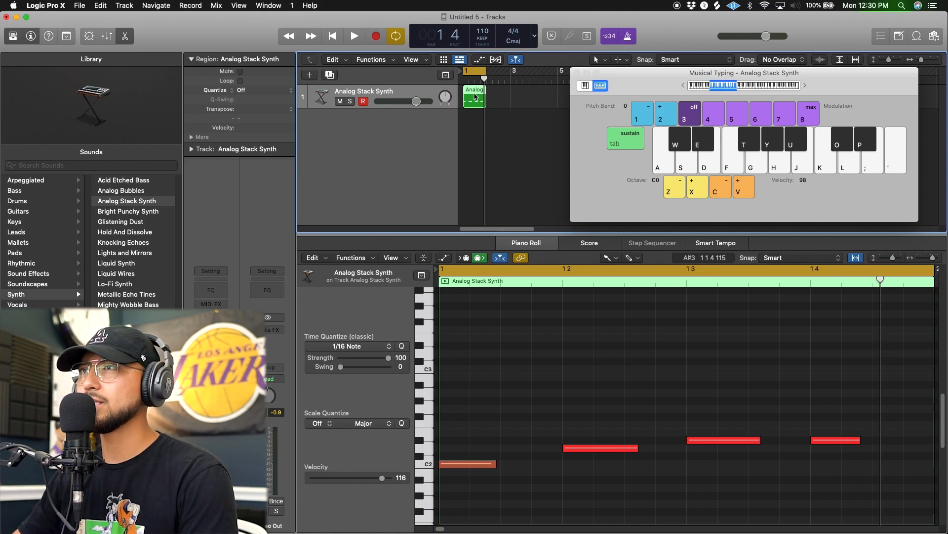
left_click(843, 441)
left_click(751, 440)
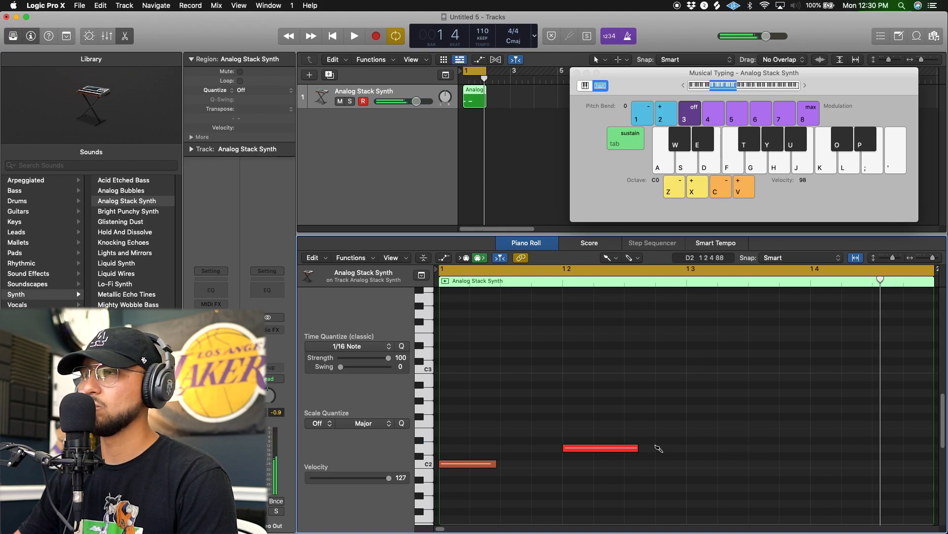
left_click(615, 450)
left_click(472, 465)
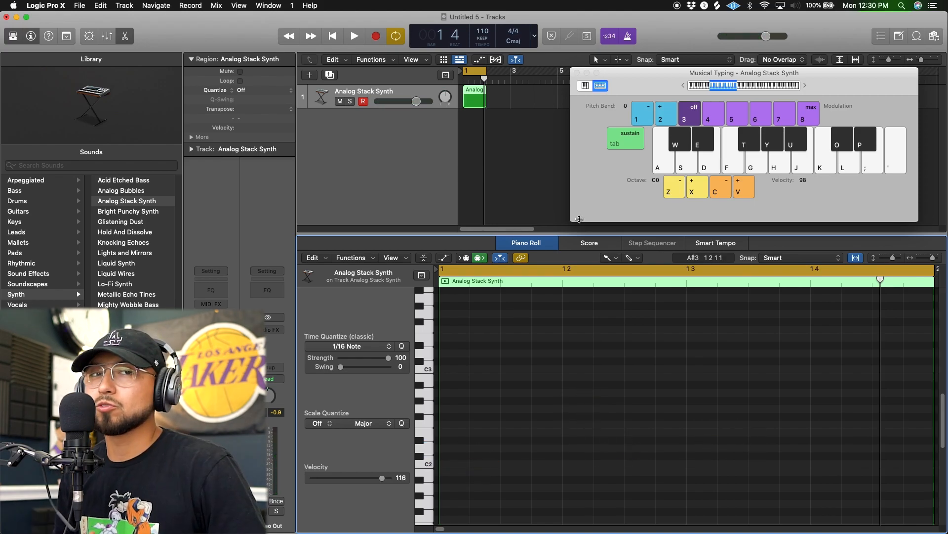